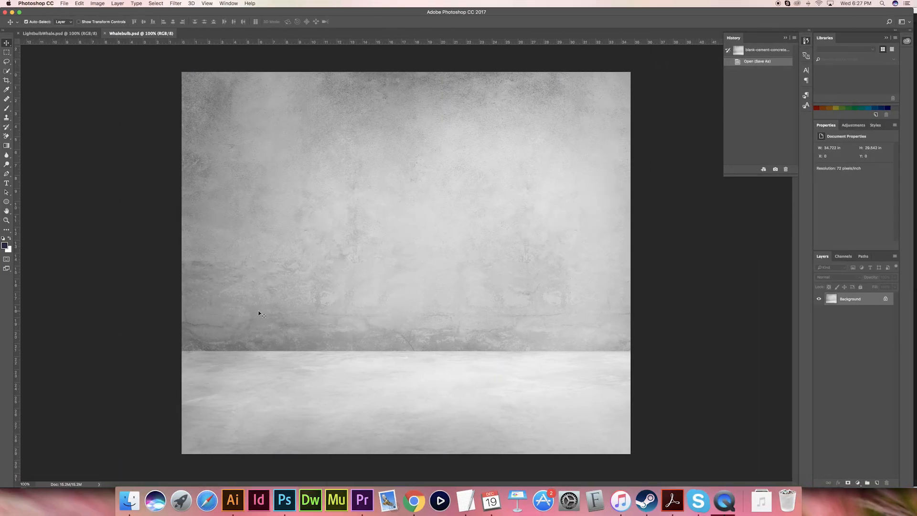
- Convert the locked Background into a regular layer, duplicate it, and hide the original layer
left_click(885, 300)
left_click_drag(885, 300, 877, 483)
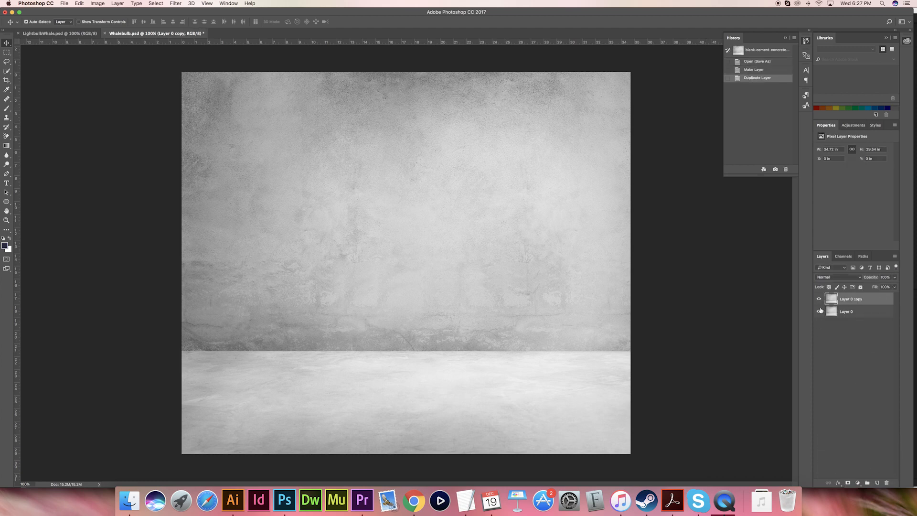
- Place the image bulb-close-up-electric-light-45227.jpg from the LightbulbWhale project folder into the document above the concrete background
left_click(129, 500)
left_click(389, 78)
left_click(393, 85)
left_click(394, 60)
left_click(391, 71)
left_click_drag(551, 183, 440, 385)
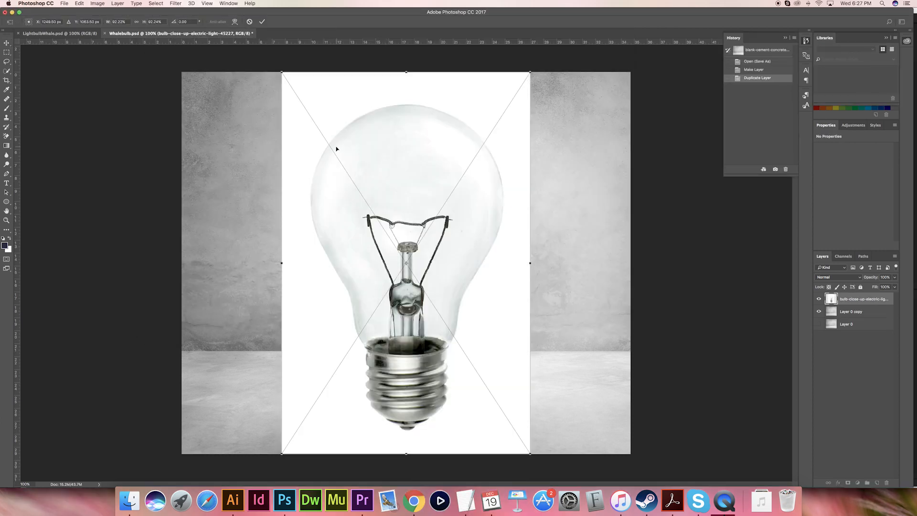
key("Return")
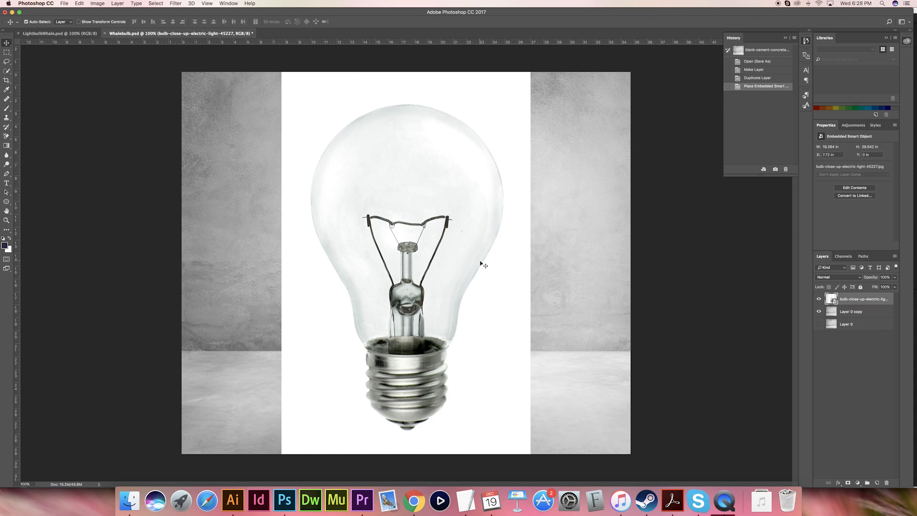
- Scale the bulb image proportionally to about 72.4% and move it slightly down over the background
key("super")
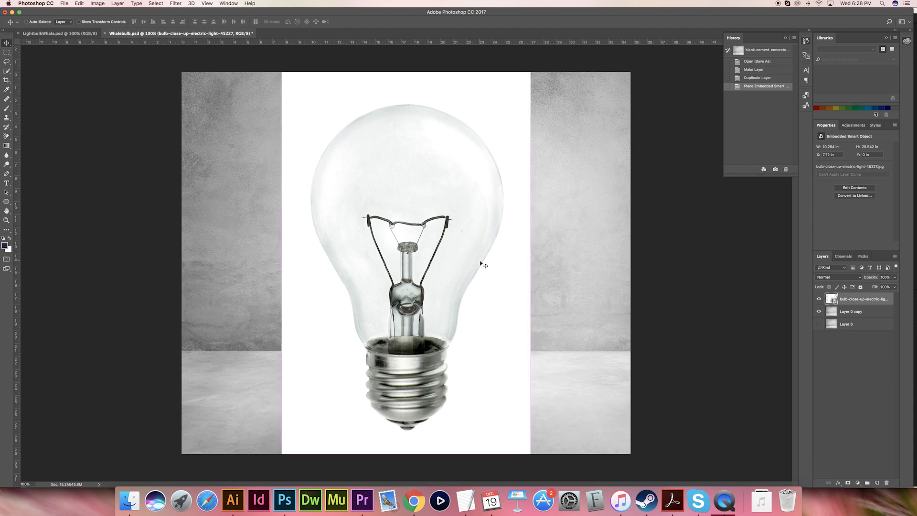
key("super+t")
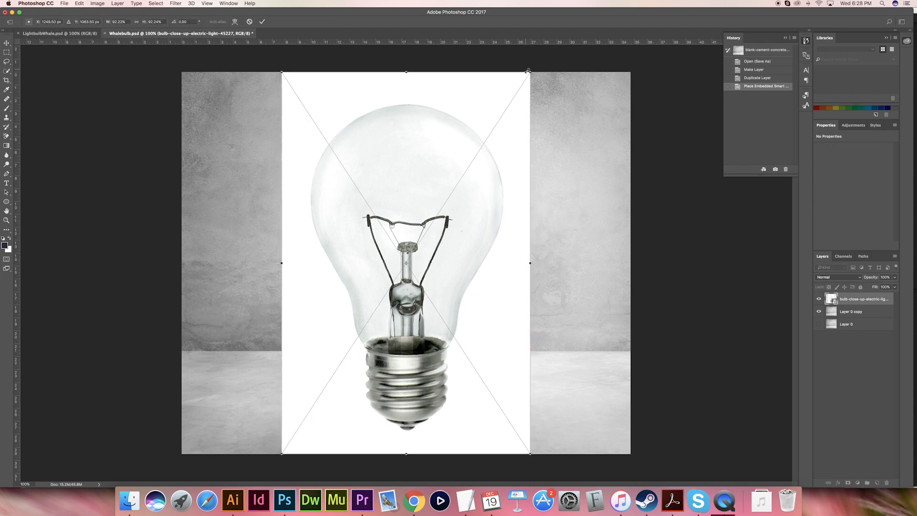
mouse_move(530, 73)
left_mouse_down()
mouse_move(498, 111)
mouse_move(522, 87)
left_mouse_up()
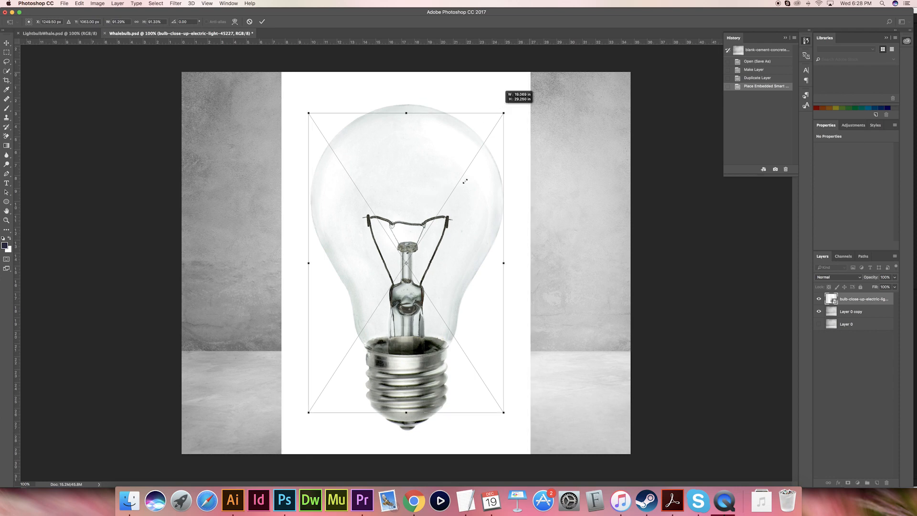
left_click_drag(443, 208, 442, 223)
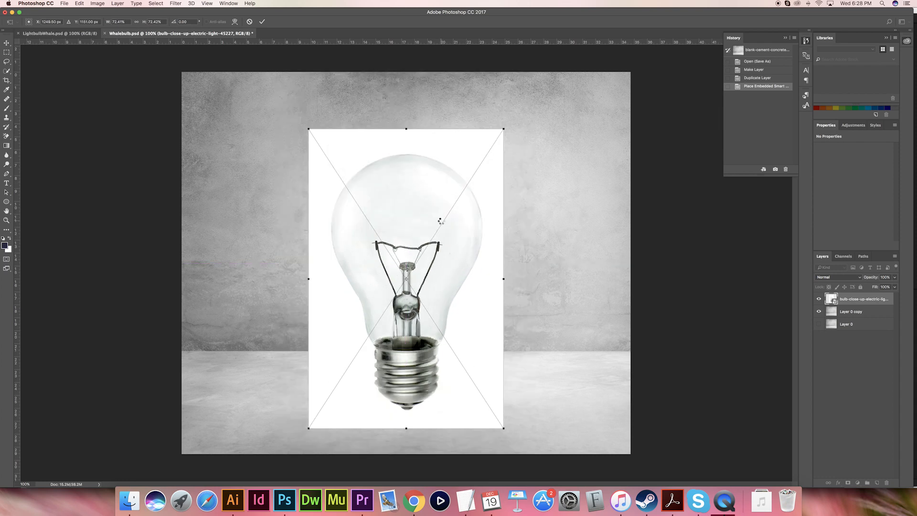
key("Return")
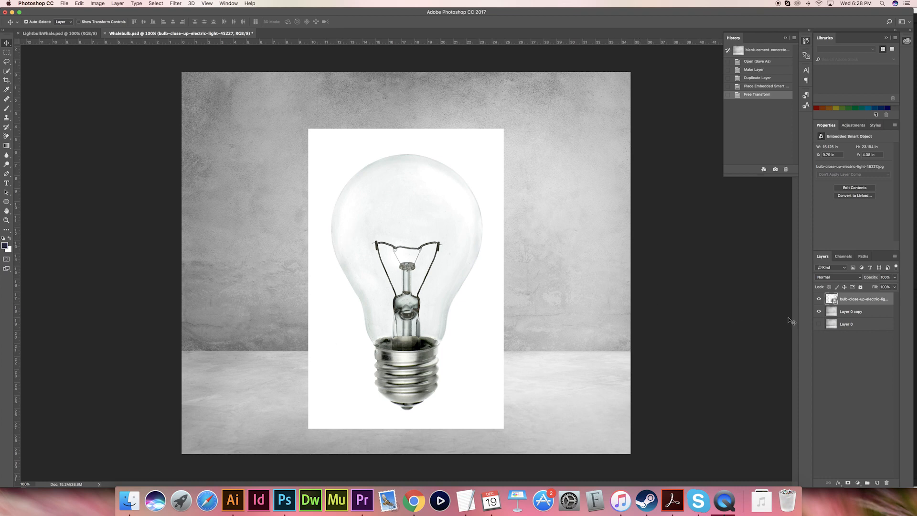
- Select the white area surrounding the bulb using the Magic Wand with a tolerance of 5
key("w")
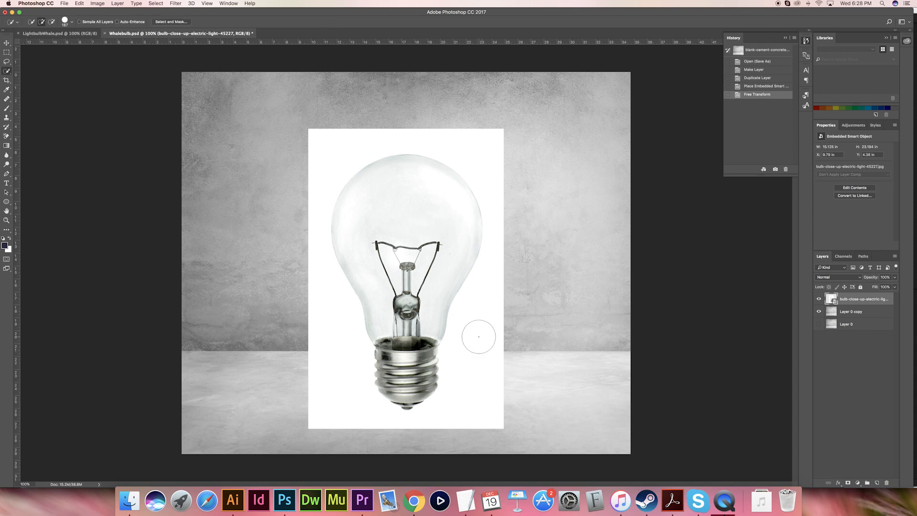
left_click(7, 70)
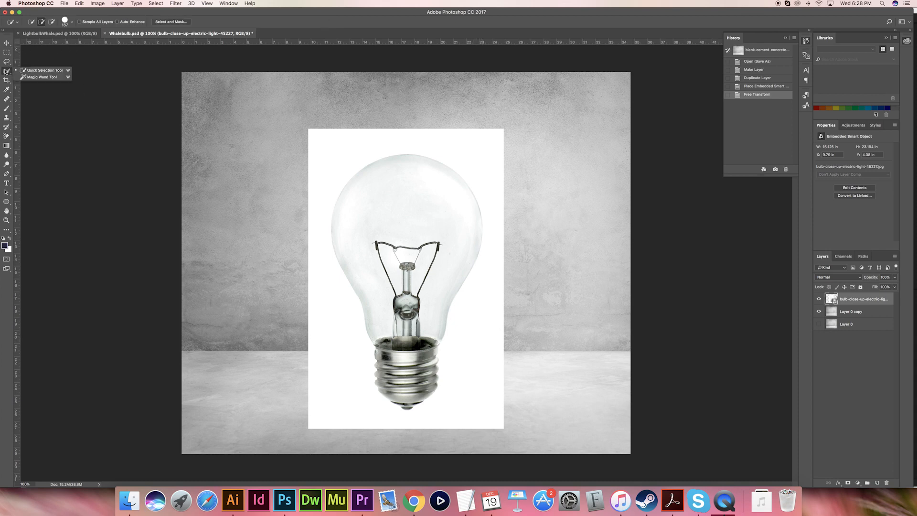
left_click(29, 78)
left_click(339, 182)
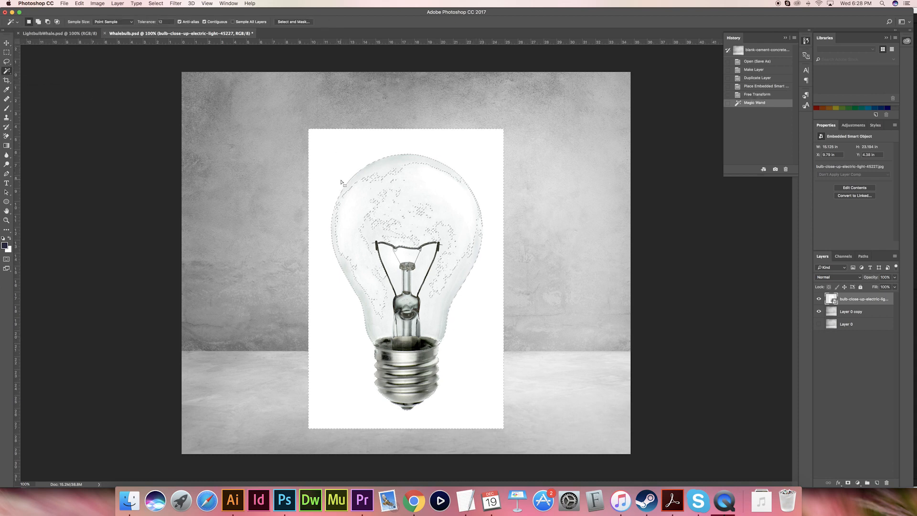
key("super+d")
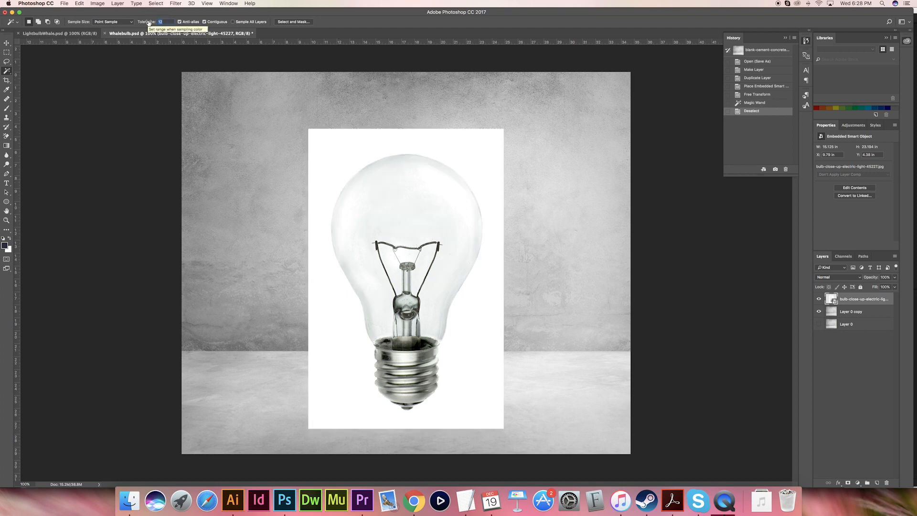
left_click(328, 172)
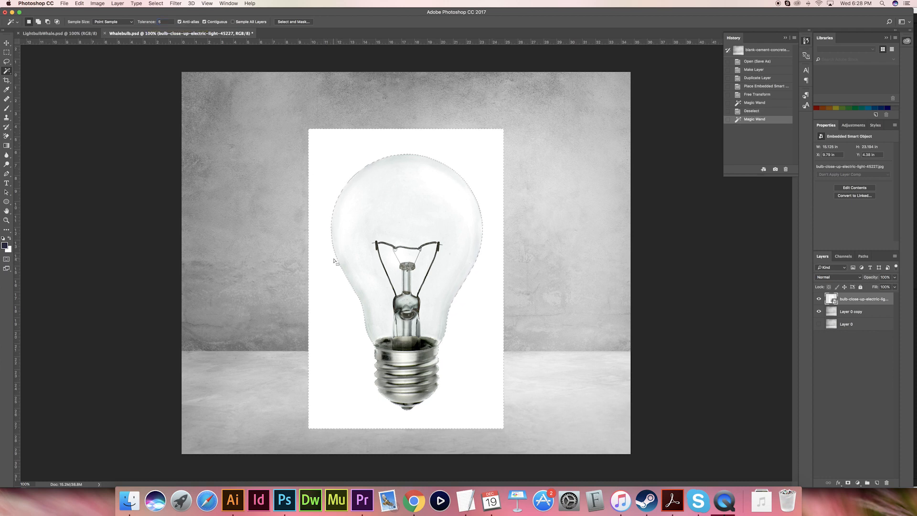
- Add a layer mask to the bulb layer from the selection and invert it to hide the white surroundings
left_click(848, 483)
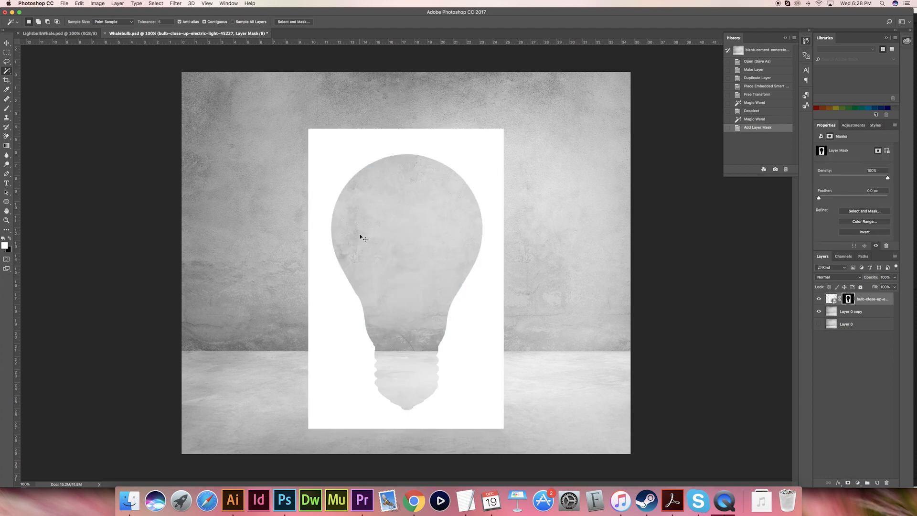
key("super+i")
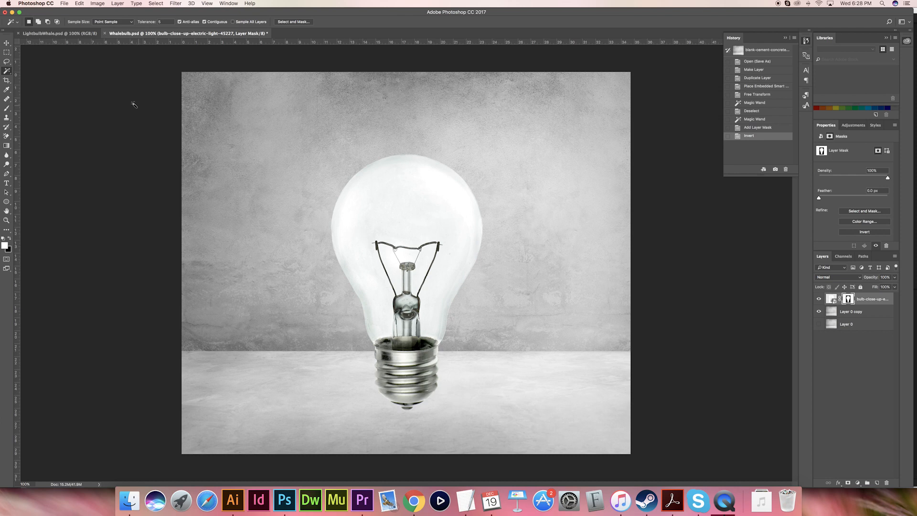
- Place animal-nature-ocean-51964.jpg above the bulb layer and scale it proportionally to about 48.6%
left_click(7, 43)
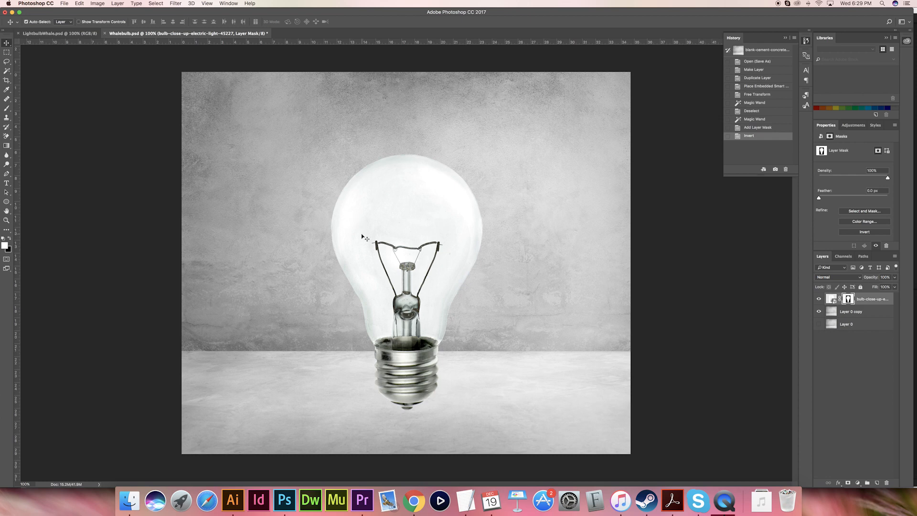
left_click(129, 500)
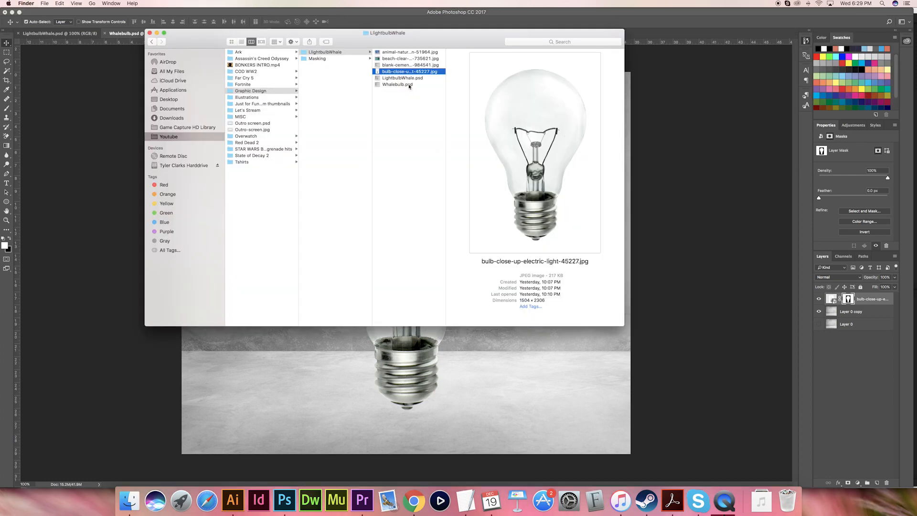
left_click(386, 52)
left_click_drag(514, 137, 435, 377)
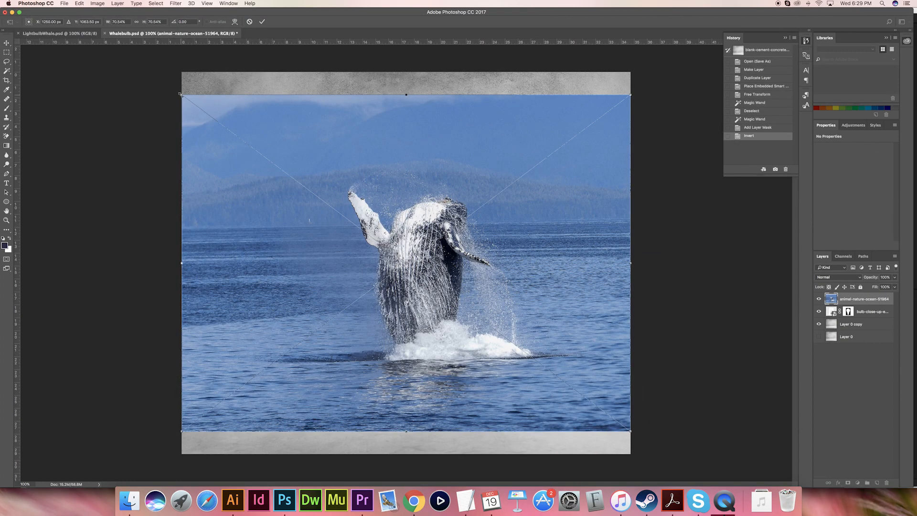
left_click_drag(181, 94, 234, 176)
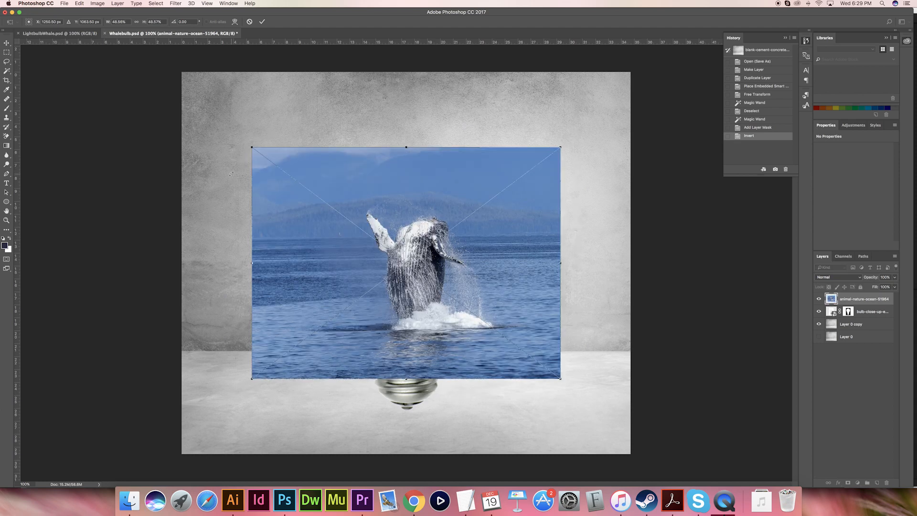
key("Return")
- Lower the whale layer's opacity to 54% and scale it to about 19.9 × 14.9 in, positioning the whale inside the bulb
left_click_drag(895, 280, 881, 287)
left_click_drag(531, 263, 526, 241)
key("ctrl+t")
left_click_drag(556, 125, 529, 145)
left_click_drag(517, 195, 513, 189)
key("Return")
- Restore the whale layer's opacity to 100% and add a layer mask to it
left_click(894, 278)
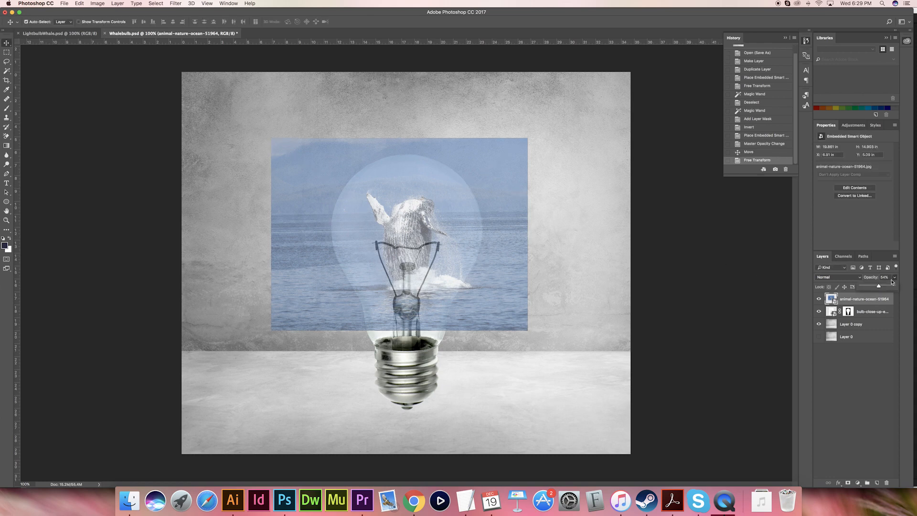
left_click_drag(879, 287, 899, 289)
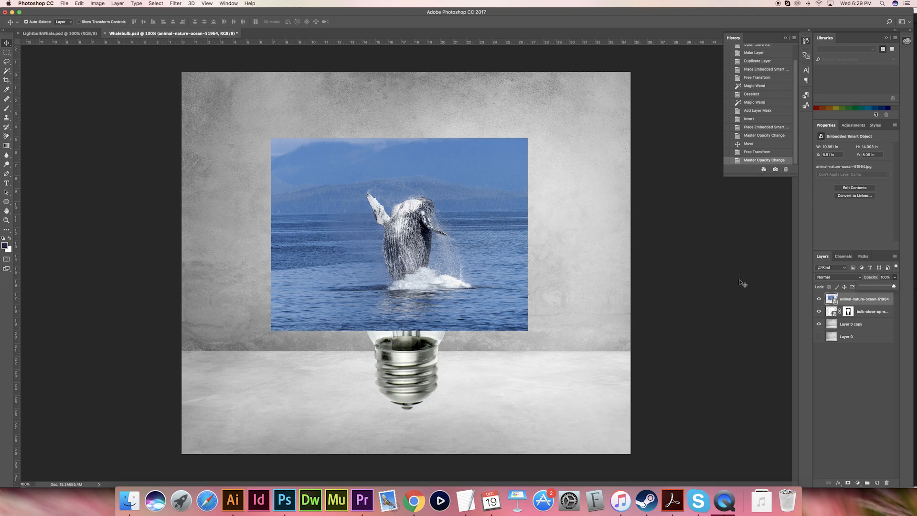
left_click(866, 303)
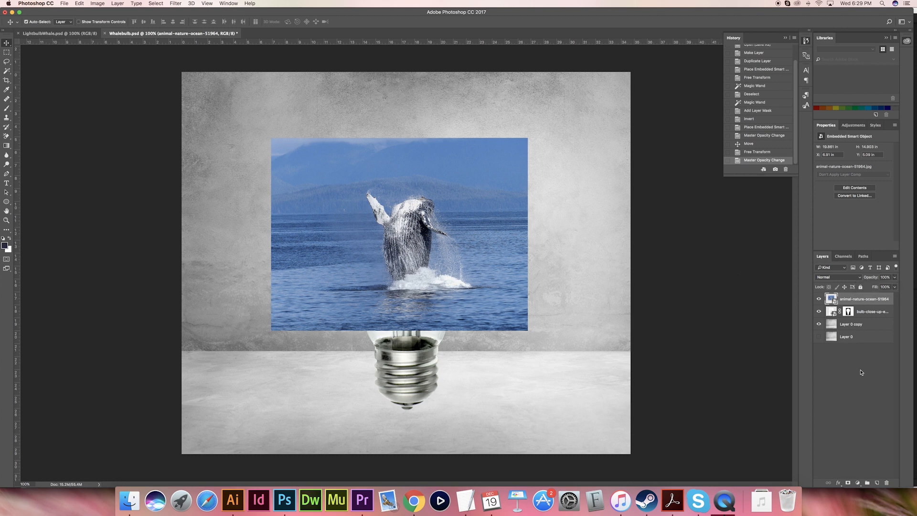
left_click(848, 483)
- Paint black on the whale layer's mask with a large brush to hide the outer parts of the ocean picture
key("b")
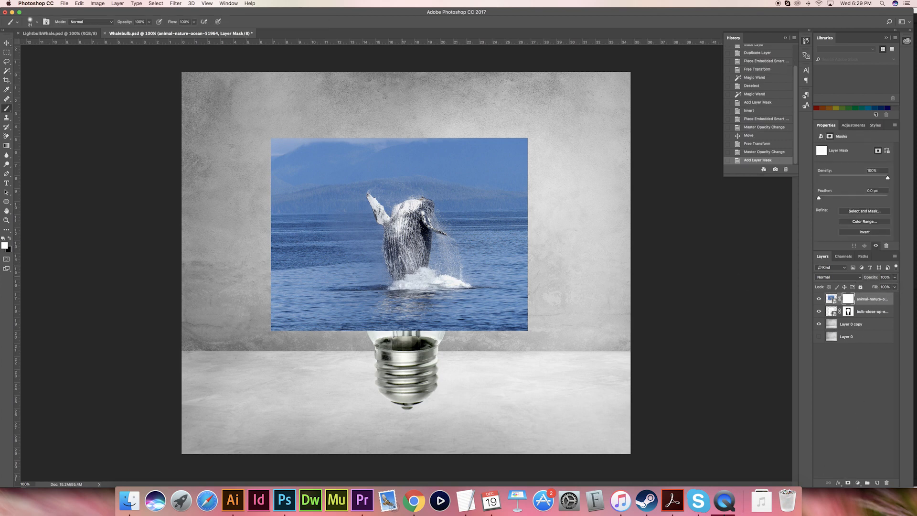
left_click_drag(340, 276, 357, 277)
key("x")
mouse_move(351, 311)
left_mouse_down()
mouse_move(330, 162)
mouse_move(336, 140)
mouse_move(290, 135)
mouse_move(276, 147)
mouse_move(270, 310)
mouse_move(302, 329)
mouse_move(321, 311)
mouse_move(307, 156)
mouse_move(301, 310)
mouse_move(499, 331)
mouse_move(527, 316)
mouse_move(519, 141)
mouse_move(496, 140)
mouse_move(339, 154)
mouse_move(500, 165)
mouse_move(490, 191)
mouse_move(463, 179)
mouse_move(506, 284)
mouse_move(504, 310)
left_mouse_up()
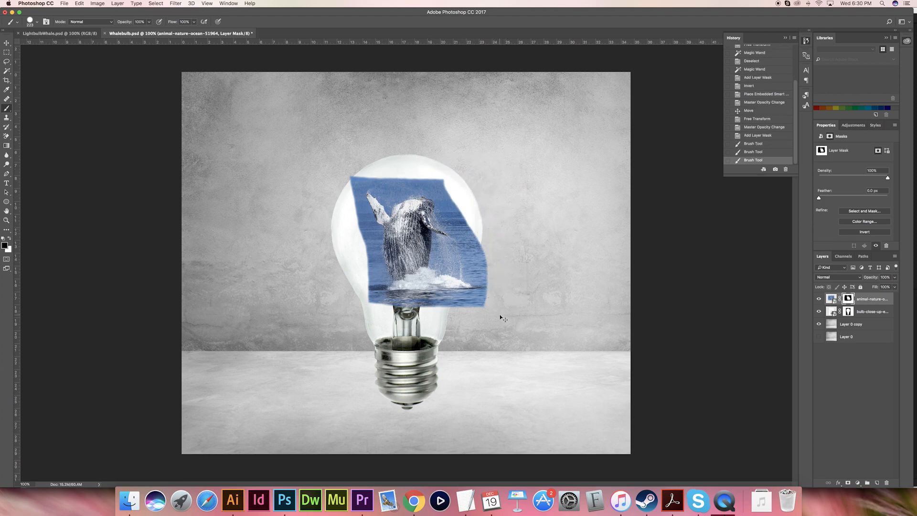
- Shrink the brush and mask out the water along the left edge of the whale's body up to its raised flipper
key("super+equal")
key("super+equal")
left_click(328, 258, "ctrl+alt")
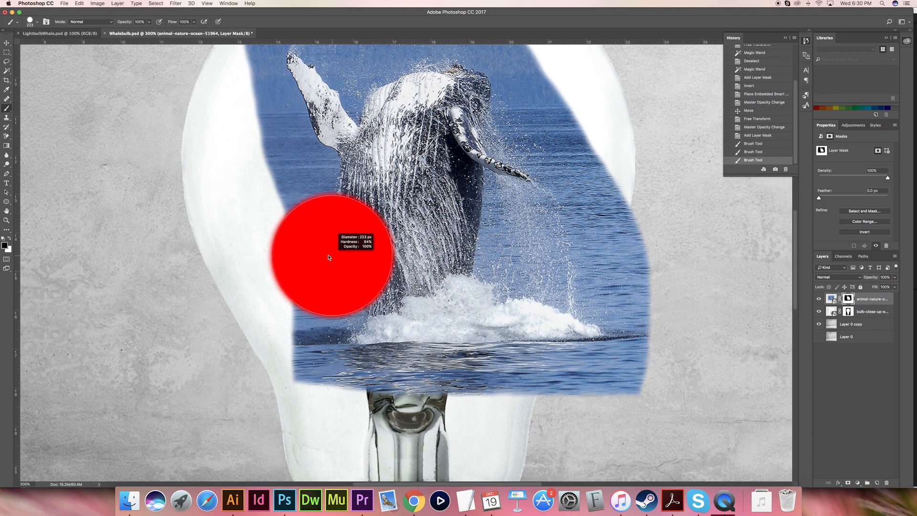
left_click_drag(328, 257, 242, 257)
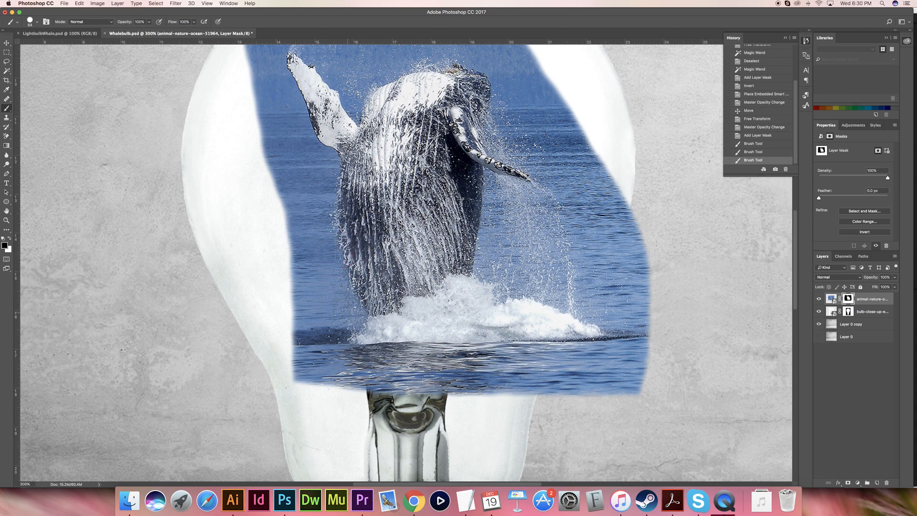
left_click(352, 312)
left_click(338, 282, "shift")
left_click(337, 263, "shift")
left_click(331, 247, "shift")
left_click(331, 233, "shift")
left_click(329, 211, "shift")
left_click(326, 190, "shift")
left_click(328, 178, "shift")
left_click(329, 167, "shift")
left_click(328, 160, "shift")
left_click(314, 155, "shift")
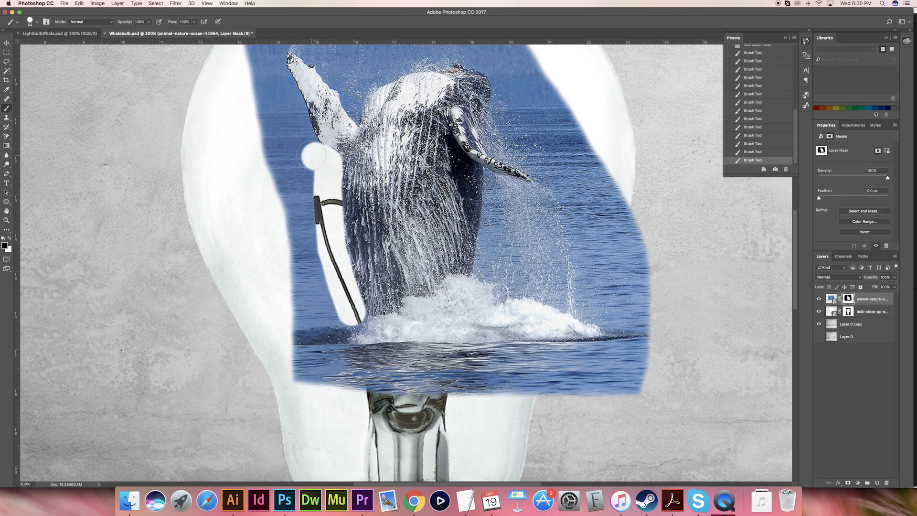
- Mask out a narrow border around the whale's flippers, head and right side, and around the splash at its base
scroll(314, 155, "up", 10)
left_click_drag(312, 232, 295, 234)
left_click(326, 337)
mouse_move(315, 323)
left_mouse_down()
mouse_move(288, 253)
mouse_move(296, 233)
mouse_move(350, 273)
mouse_move(361, 299)
mouse_move(371, 277)
left_mouse_up()
mouse_move(359, 268)
left_mouse_down()
mouse_move(363, 304)
mouse_move(368, 277)
mouse_move(366, 290)
mouse_move(391, 266)
mouse_move(464, 252)
mouse_move(499, 262)
mouse_move(492, 331)
mouse_move(541, 365)
mouse_move(488, 406)
mouse_move(489, 435)
left_mouse_up()
scroll(494, 359, "up", 1)
scroll(489, 434, "down", 5)
mouse_move(475, 223)
left_mouse_down()
mouse_move(472, 262)
mouse_move(494, 254)
left_mouse_up()
mouse_move(476, 264)
left_mouse_down()
mouse_move(499, 272)
mouse_move(497, 259)
left_mouse_up()
mouse_move(495, 284)
left_mouse_down()
mouse_move(562, 300)
mouse_move(560, 332)
mouse_move(554, 315)
mouse_move(533, 338)
mouse_move(352, 339)
left_mouse_up()
key("x")
key("x")
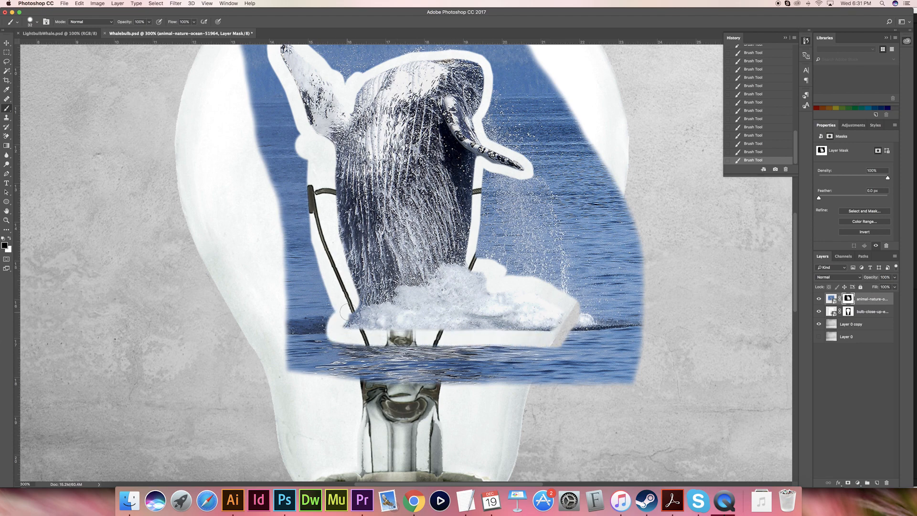
- Enlarge the brush and mask out all remaining ocean and sky, leaving only the whale and its splash
key("super+minus")
left_click_drag(342, 312, 357, 312)
mouse_move(341, 205)
left_mouse_down()
mouse_move(348, 291)
mouse_move(286, 84)
mouse_move(315, 162)
mouse_move(296, 112)
mouse_move(304, 108)
mouse_move(334, 96)
mouse_move(367, 123)
mouse_move(448, 102)
mouse_move(471, 115)
mouse_move(484, 141)
mouse_move(474, 170)
mouse_move(506, 188)
mouse_move(500, 110)
mouse_move(378, 93)
left_mouse_up()
mouse_move(346, 305)
left_mouse_down()
mouse_move(372, 334)
mouse_move(473, 338)
mouse_move(506, 328)
mouse_move(332, 316)
mouse_move(533, 332)
mouse_move(533, 297)
mouse_move(498, 262)
mouse_move(470, 257)
mouse_move(477, 232)
mouse_move(464, 210)
mouse_move(495, 214)
left_mouse_up()
mouse_move(512, 189)
left_mouse_down()
mouse_move(530, 187)
mouse_move(493, 241)
left_mouse_up()
mouse_move(493, 240)
left_mouse_down()
mouse_move(558, 307)
mouse_move(549, 348)
left_mouse_up()
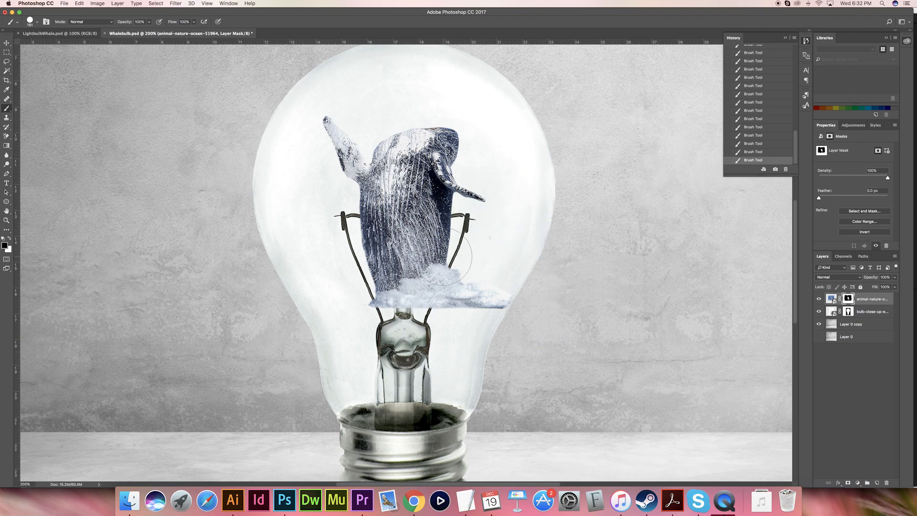
key("super+minus")
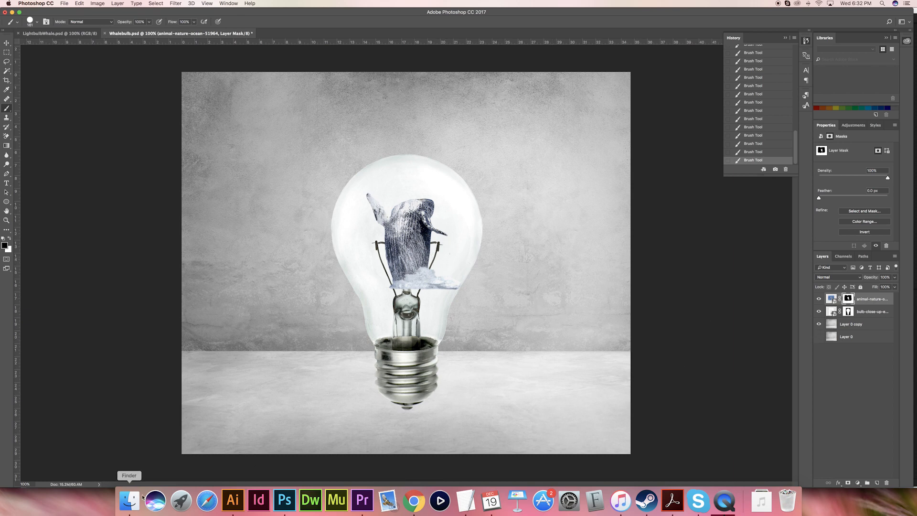
- Place beach-clear-green-735621.jpg from the project folder above the whale layer
left_click(129, 500)
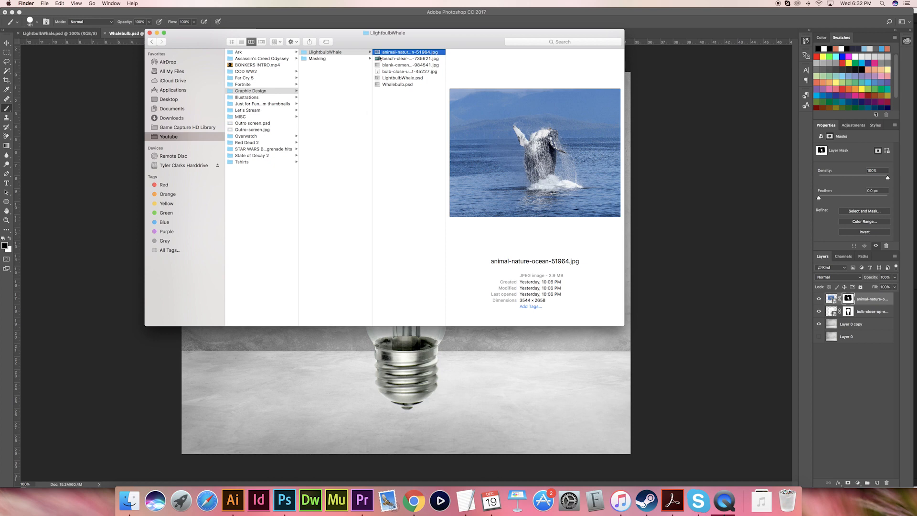
left_click(382, 58)
left_click_drag(549, 210, 352, 396)
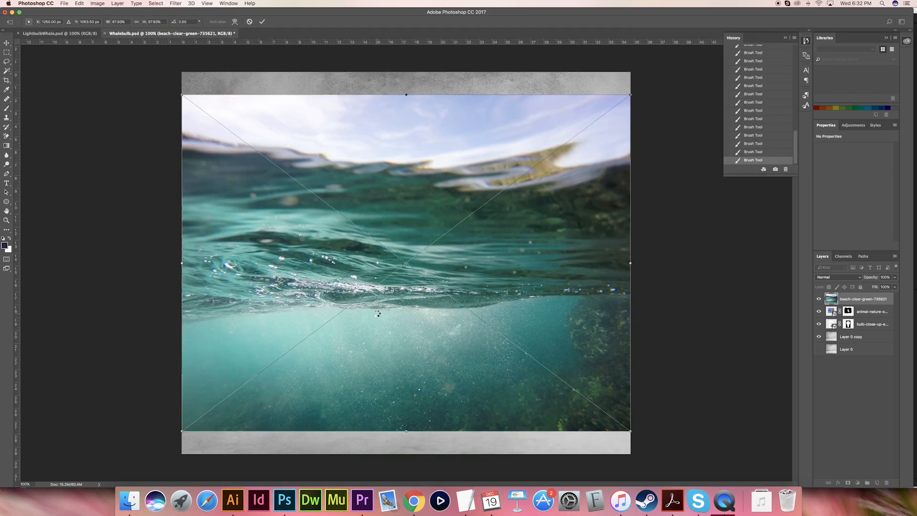
key("Return")
- Lower the underwater image's opacity to 57% and scale it to about 18.5 × 13.8 in over the bulb
left_click(895, 279)
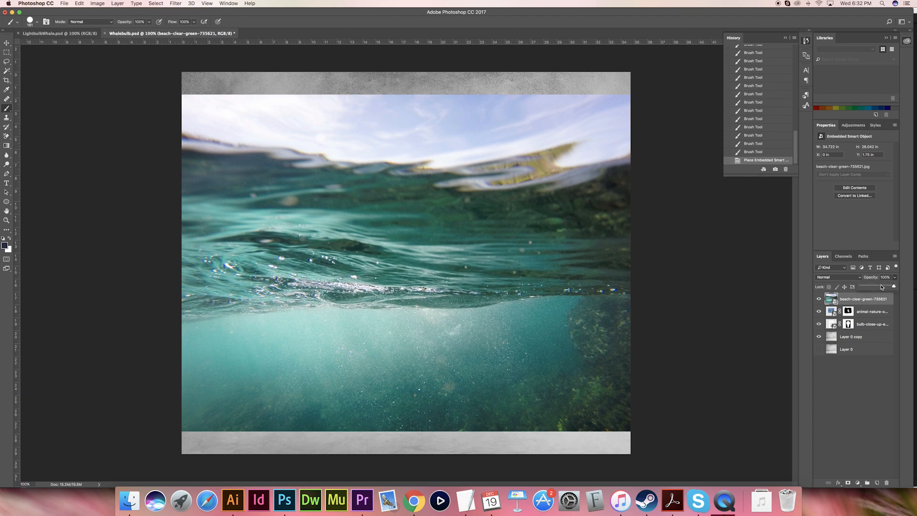
left_click_drag(880, 287, 880, 287)
key("super+t")
left_click_drag(623, 101, 535, 191)
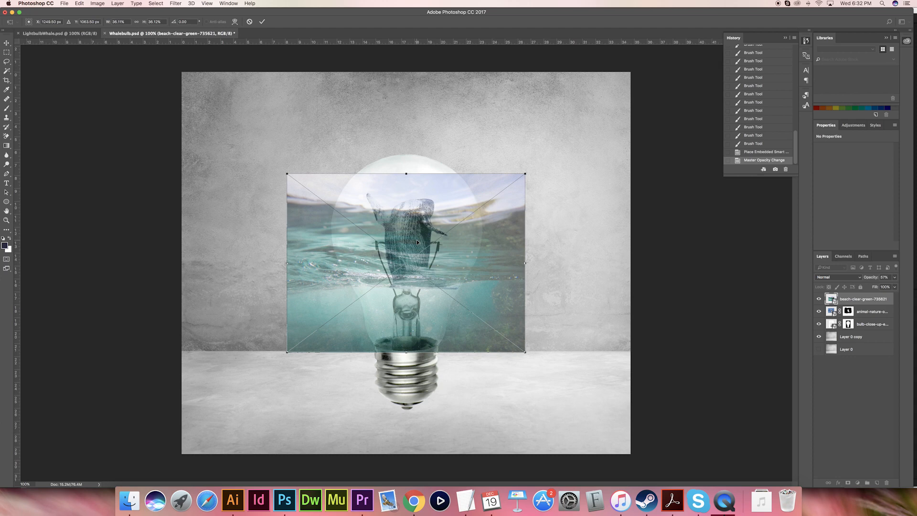
key("Return")
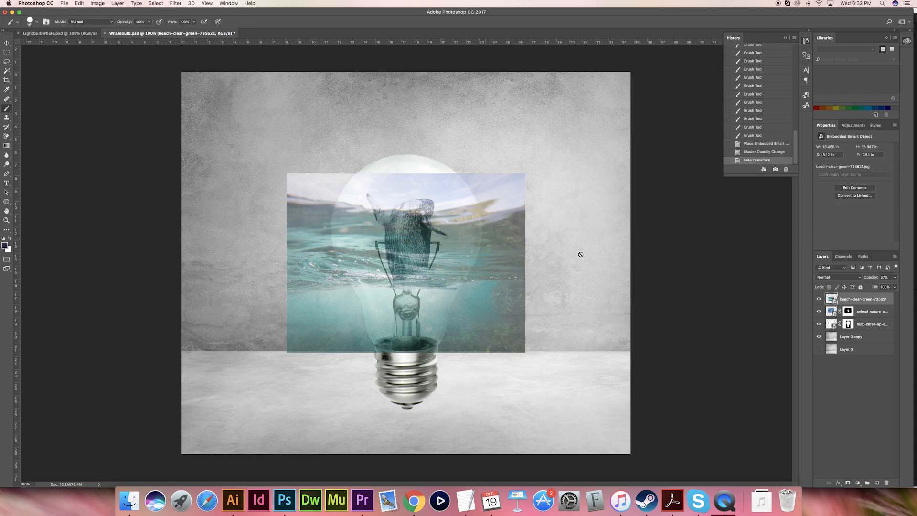
- Restore the underwater layer's opacity to 100% and add a layer mask to it
left_click(895, 278)
left_click_drag(879, 287, 896, 287)
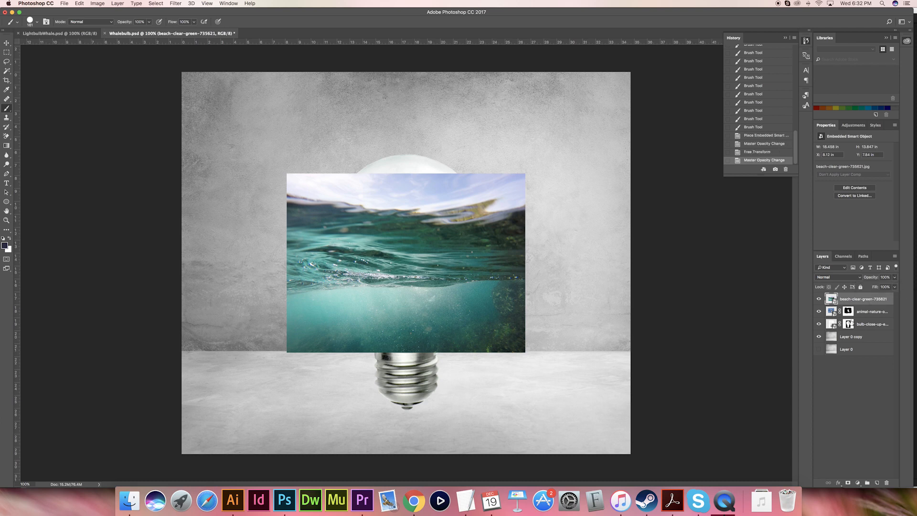
left_click(848, 483)
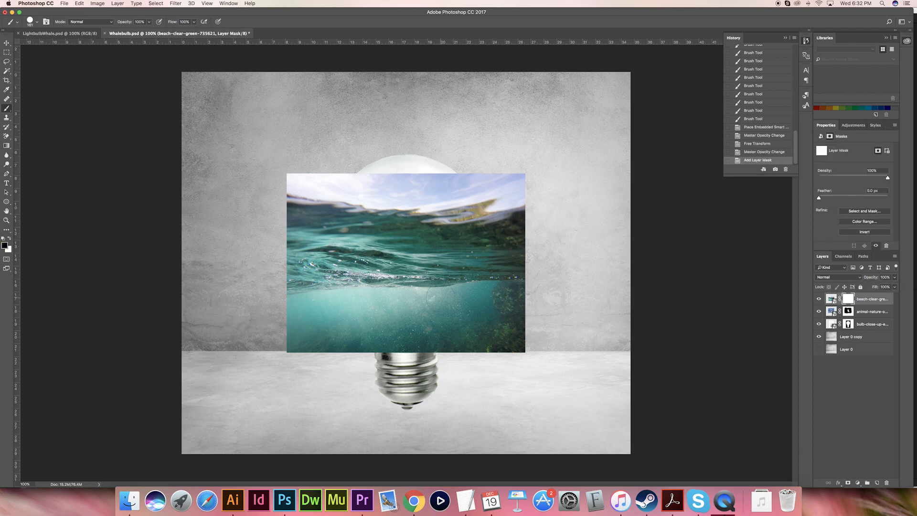
- Paint black on the underwater layer's mask with the Brush to hide the image over the bulb, whale and background
left_click_drag(431, 302, 442, 303)
key("x")
left_click_drag(338, 252, 361, 253)
left_click(561, 181)
left_click_drag(419, 213, 474, 216)
key("x")
mouse_move(325, 206)
left_mouse_down()
mouse_move(550, 215)
mouse_move(305, 319)
left_mouse_up()
key("x")
mouse_move(398, 297)
left_mouse_down()
mouse_move(362, 296)
mouse_move(347, 229)
left_mouse_up()
- Paint white on the underwater mask to reveal water along the bulb's left inner edge, from the screw base up past the waterline
key("super+plus")
mouse_move(396, 386)
left_mouse_down()
mouse_move(393, 222)
mouse_move(391, 284)
mouse_move(360, 258)
mouse_move(338, 262)
left_mouse_up()
left_click(355, 304)
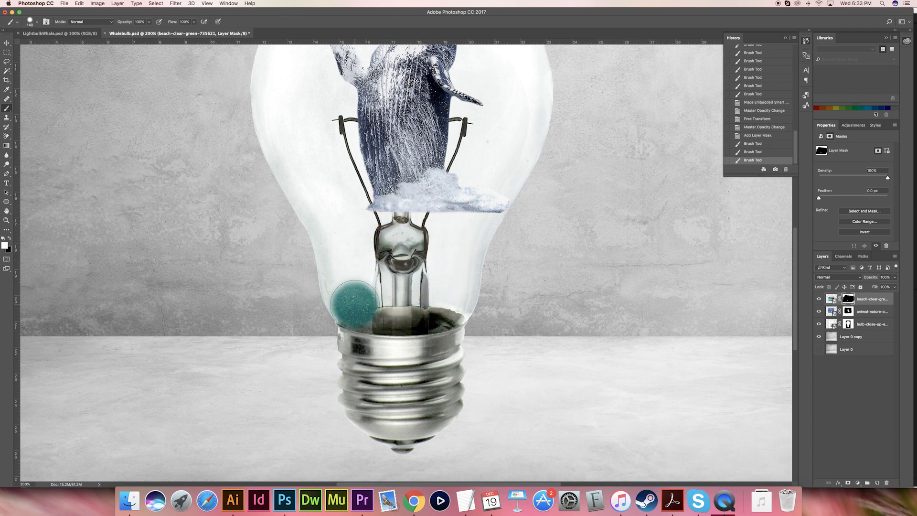
left_click(353, 298)
left_click(348, 281)
left_click(344, 262)
left_click(343, 251)
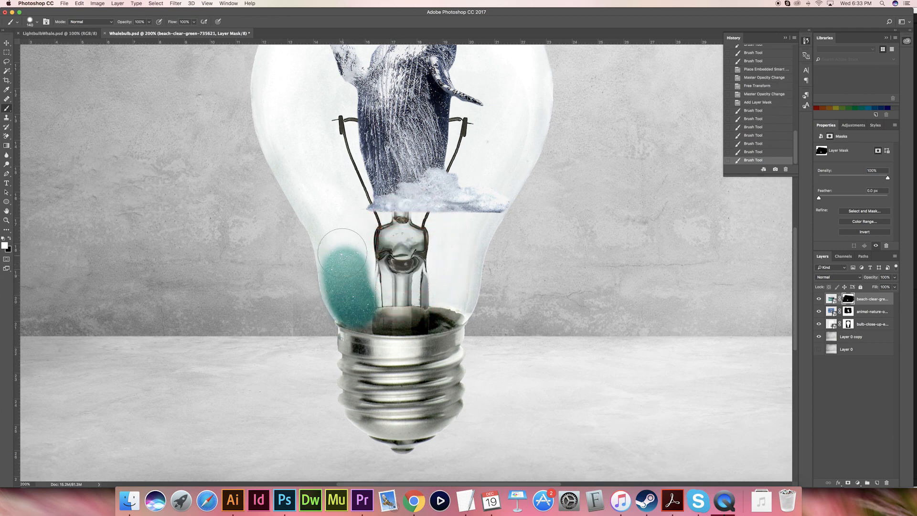
left_click(340, 240)
left_click(335, 225)
left_click(329, 215)
left_click(323, 206)
left_click(318, 199)
left_click(315, 190, "shift")
left_click(313, 184, "shift")
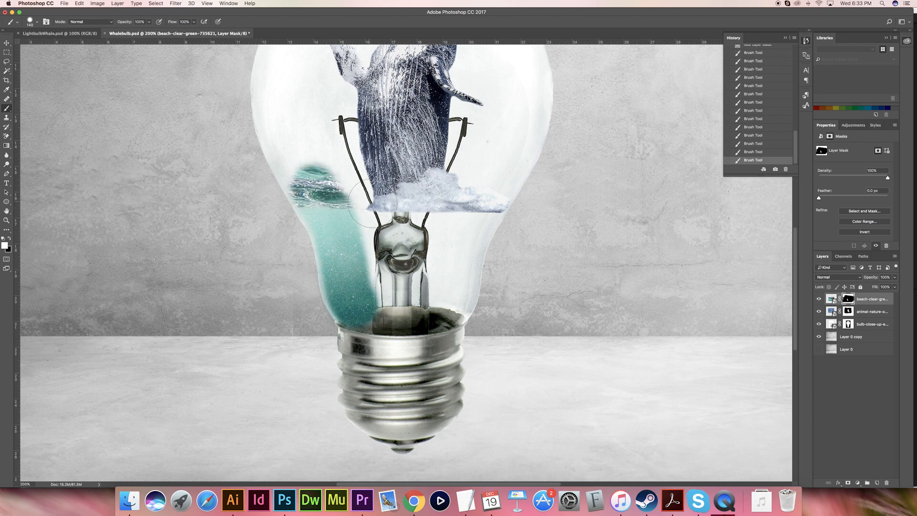
- Reveal the water surface across the whale's base and fill the rest of the lower bulb with water on the mask
left_click(368, 213, "shift")
left_click(385, 212, "shift")
left_click(431, 220, "shift")
left_click(455, 219, "shift")
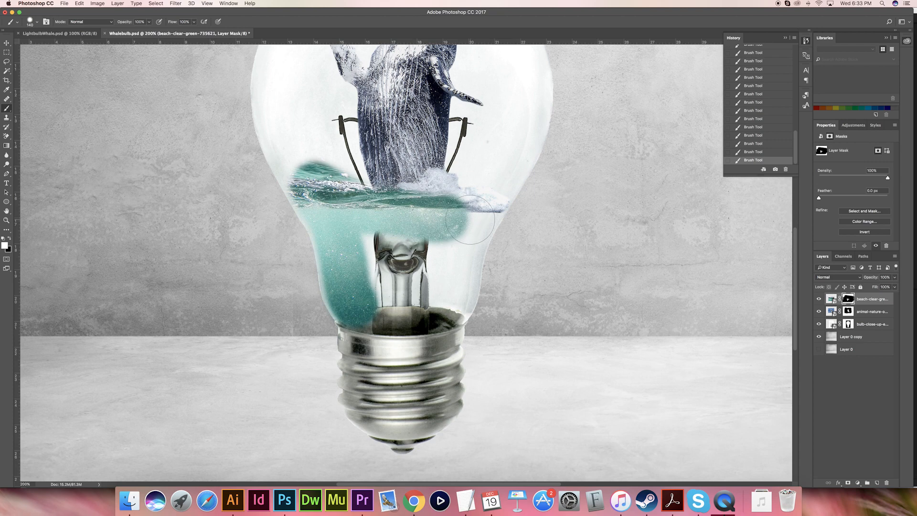
left_click(480, 207, "shift")
left_click(480, 206, "shift")
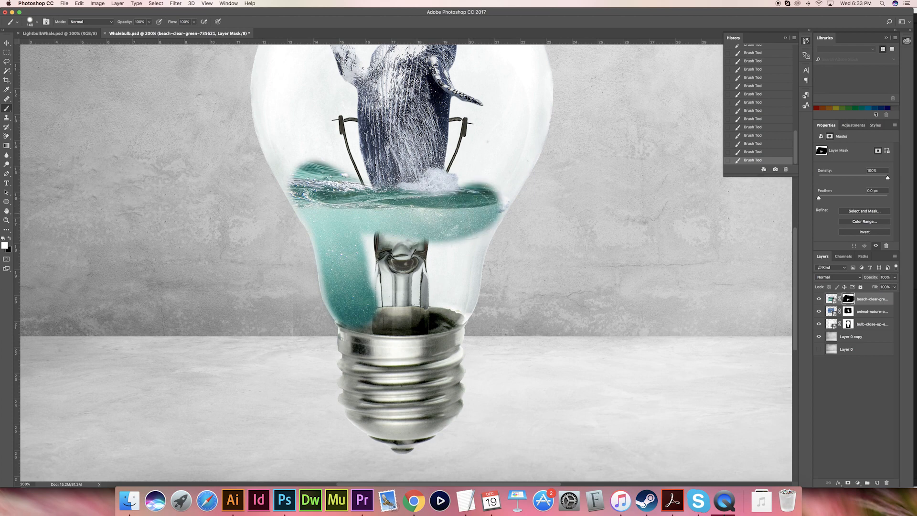
left_click(464, 225, "shift")
mouse_move(457, 257)
left_mouse_down()
mouse_move(445, 303)
mouse_move(373, 310)
mouse_move(382, 258)
mouse_move(418, 244)
mouse_move(420, 278)
left_mouse_up()
left_click_drag(411, 239, 397, 311)
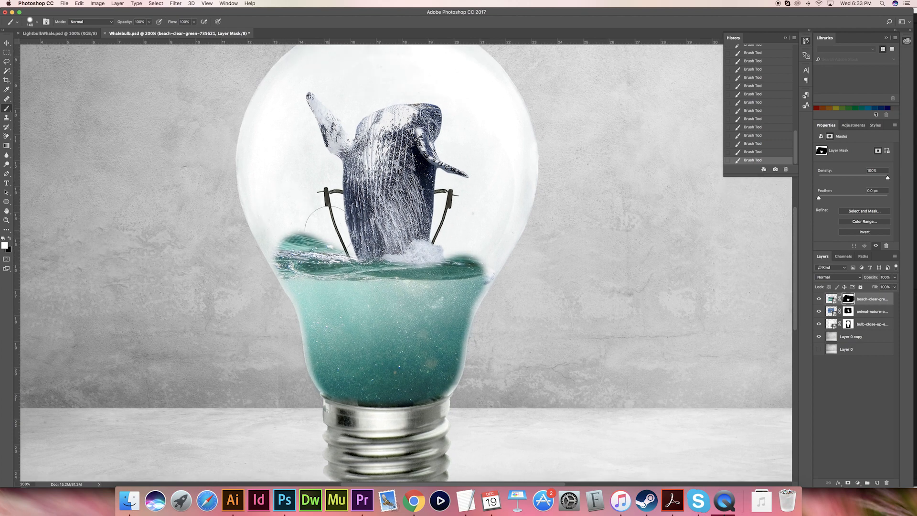
- Mask out the wave crests above the waterline in black to leave a level water surface around the whale's splash
mouse_move(321, 225)
left_mouse_down()
mouse_move(330, 227)
mouse_move(293, 233)
left_mouse_up()
key("super+z")
key("x")
left_click(278, 239)
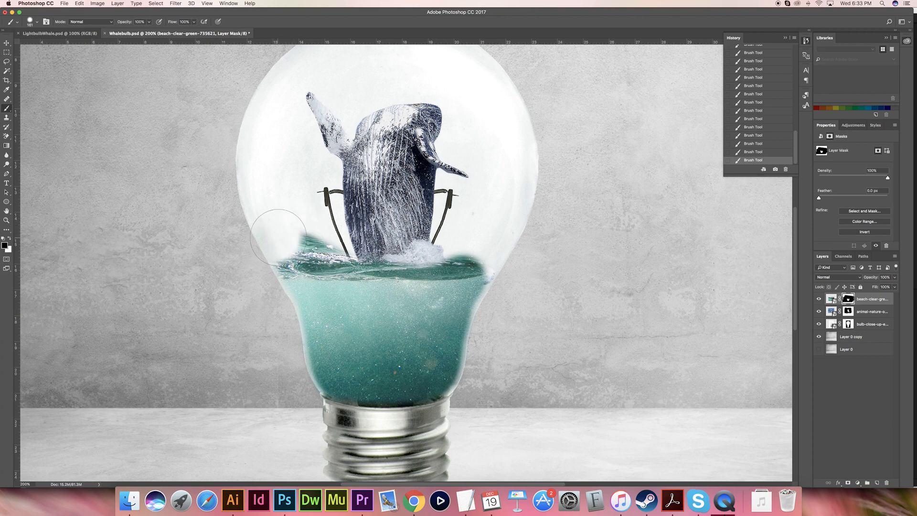
left_click(281, 245)
mouse_move(307, 242)
left_mouse_down()
mouse_move(401, 253)
mouse_move(492, 248)
left_mouse_up()
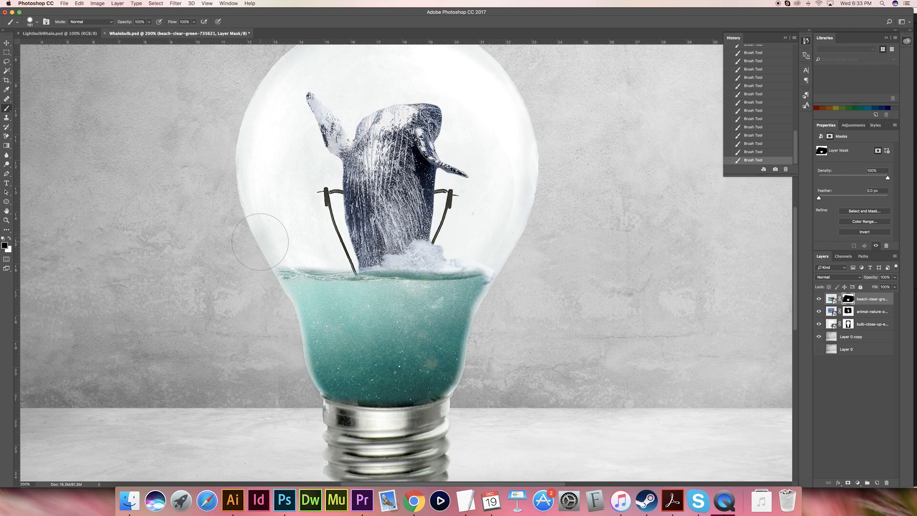
mouse_move(390, 244)
left_mouse_down()
mouse_move(465, 247)
mouse_move(368, 245)
left_mouse_up()
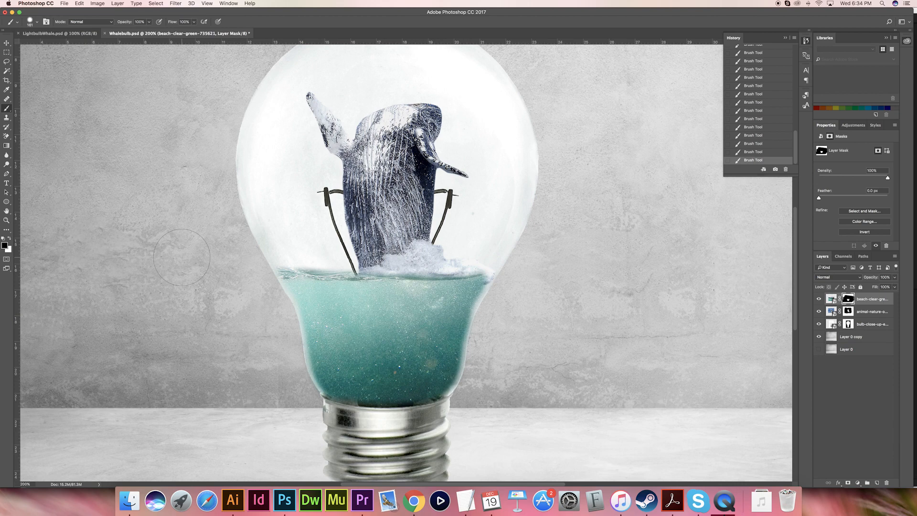
- Duplicate the bulb layer and rasterize the copy, keeping the original hidden beneath it
key("super+minus")
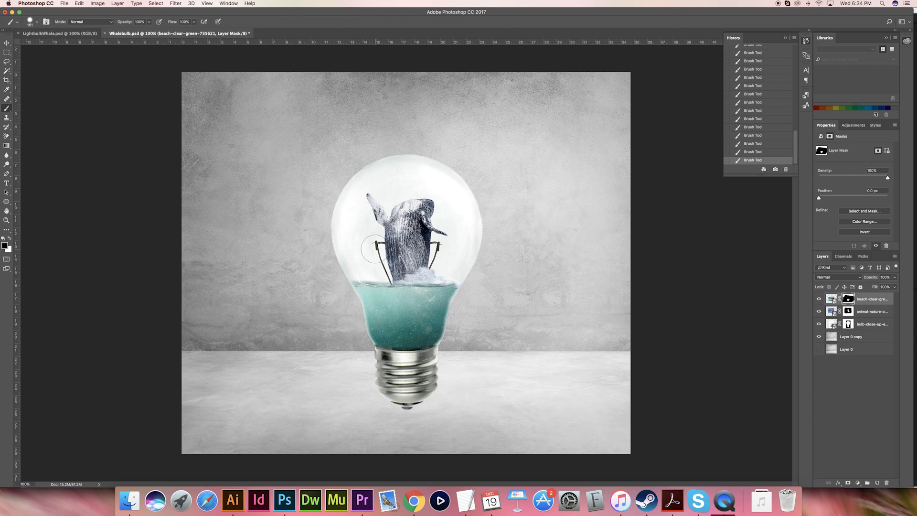
left_click(864, 326)
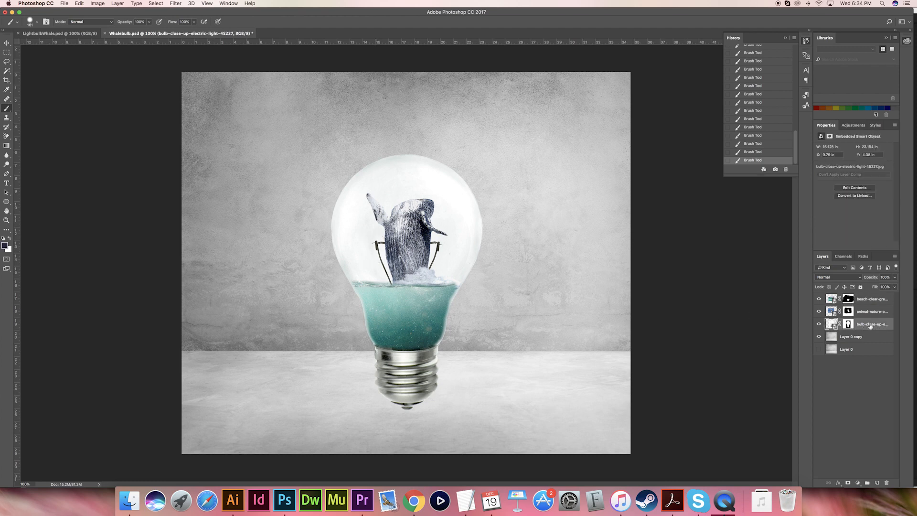
left_click_drag(862, 326, 877, 483)
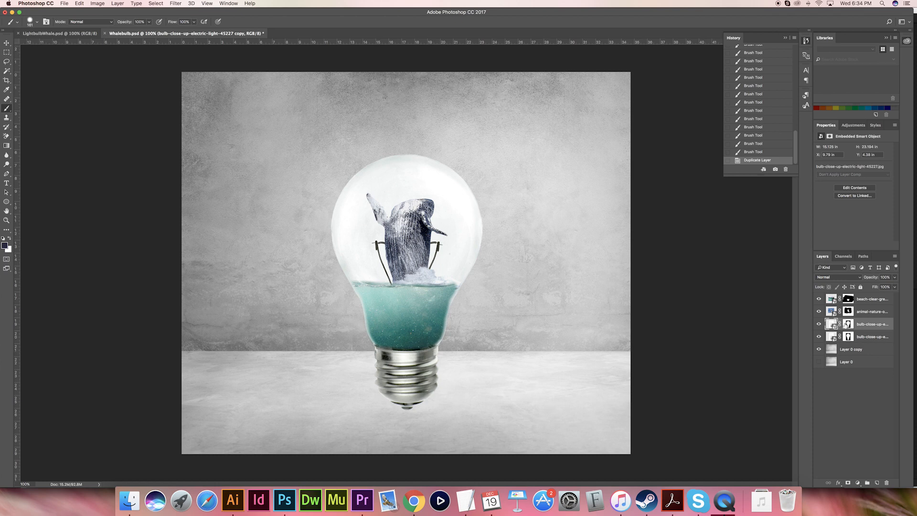
right_click(859, 327)
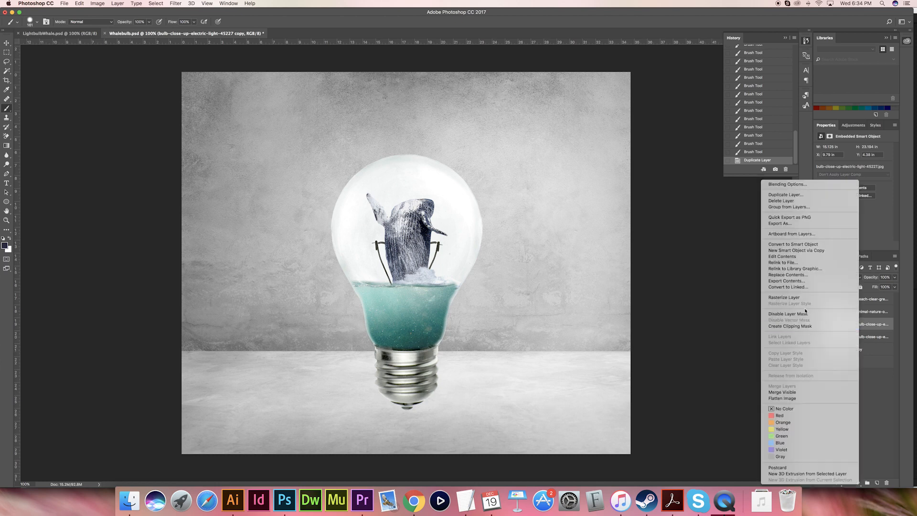
left_click(788, 300)
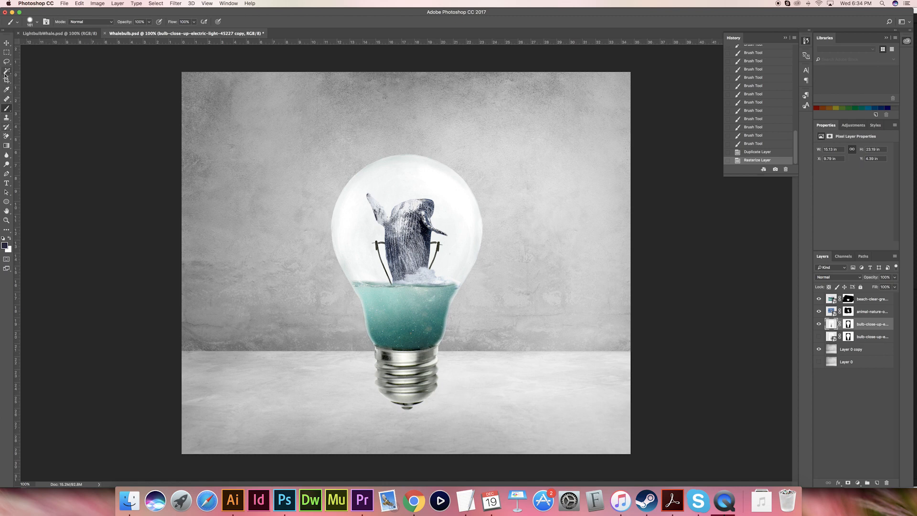
- Remove the filament support wires on both sides of the whale from the bulb copy with the Spot Healing Brush
left_click(7, 99)
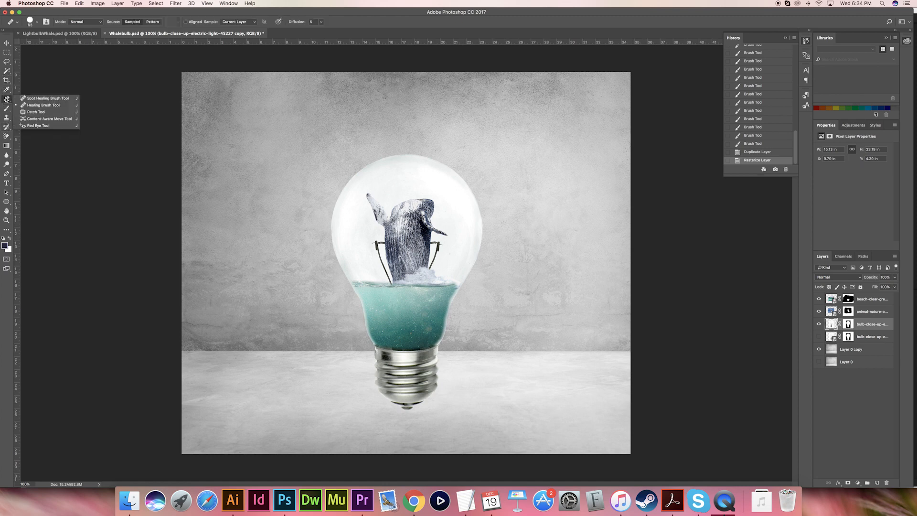
left_click(38, 98)
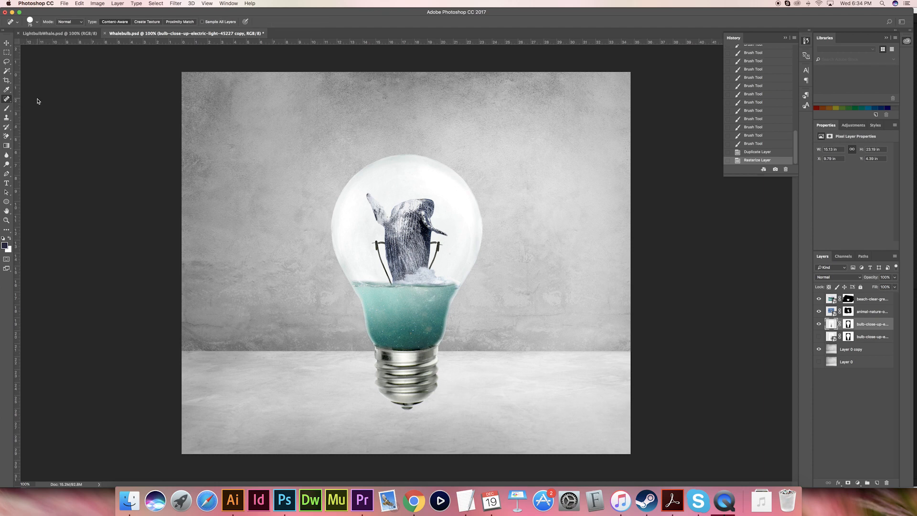
left_click_drag(390, 283, 378, 243)
left_click_drag(437, 239, 422, 316)
left_click(390, 283)
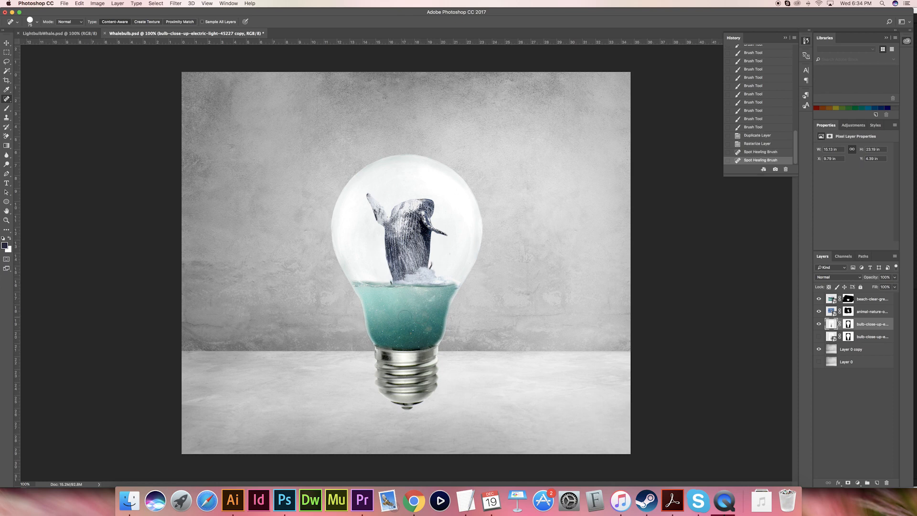
left_click(433, 265)
- Clean up the leftover wire fragments beside the splash with the Healing Brush, sampling the clear glass nearby
right_click(7, 99)
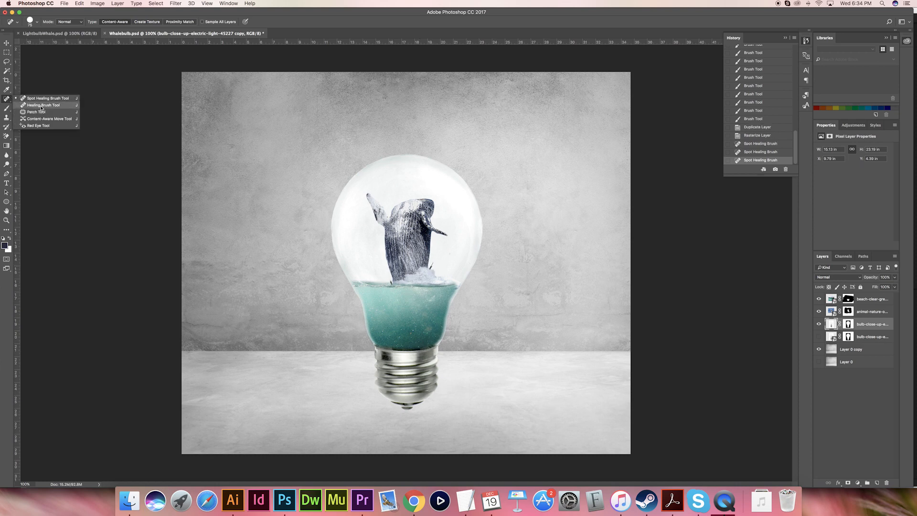
left_click(33, 109)
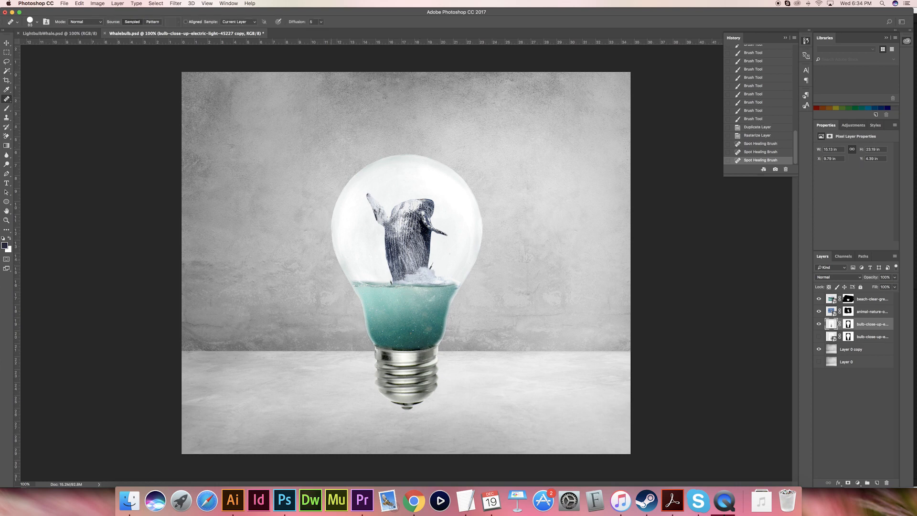
left_click(380, 276, "alt")
left_click(391, 283)
left_click(445, 266, "alt")
left_click(432, 266)
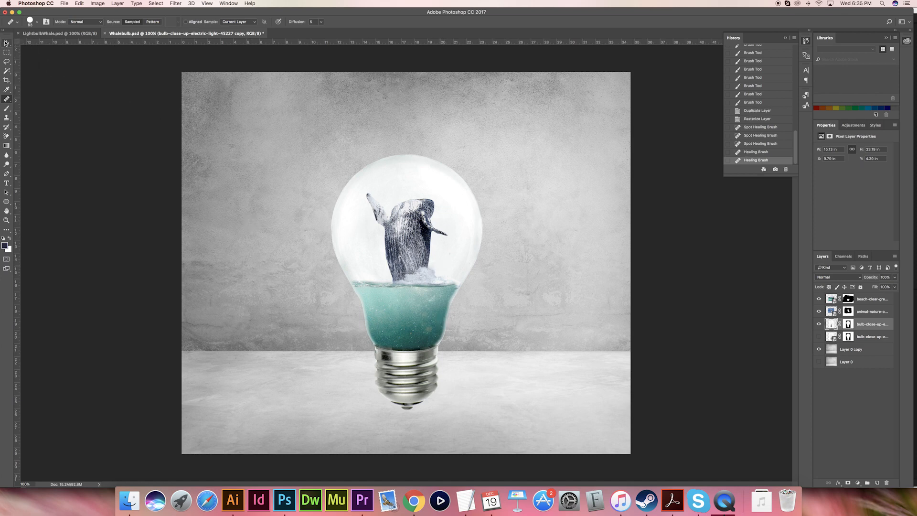
left_click(5, 43)
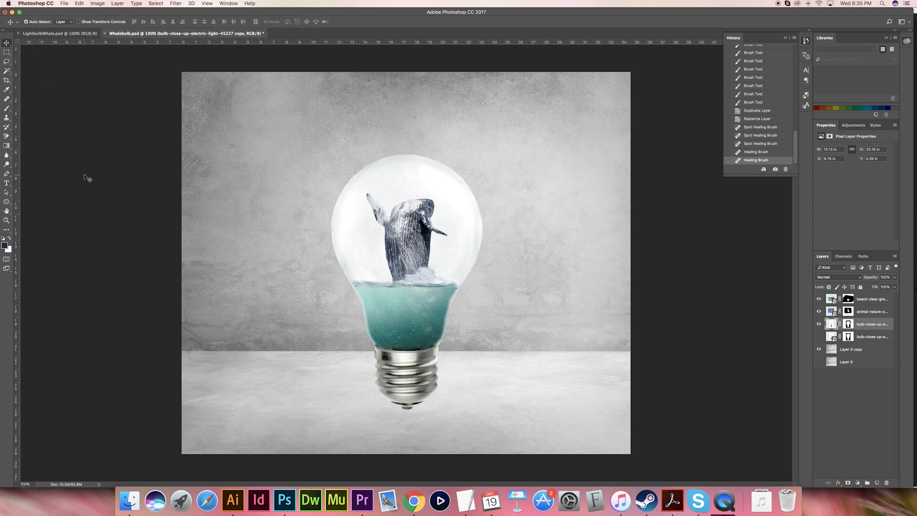
- Draw a flat black ellipse about 382 px wide under the bulb's tip and place its layer below both bulb layers
left_click_drag(6, 202, 32, 214)
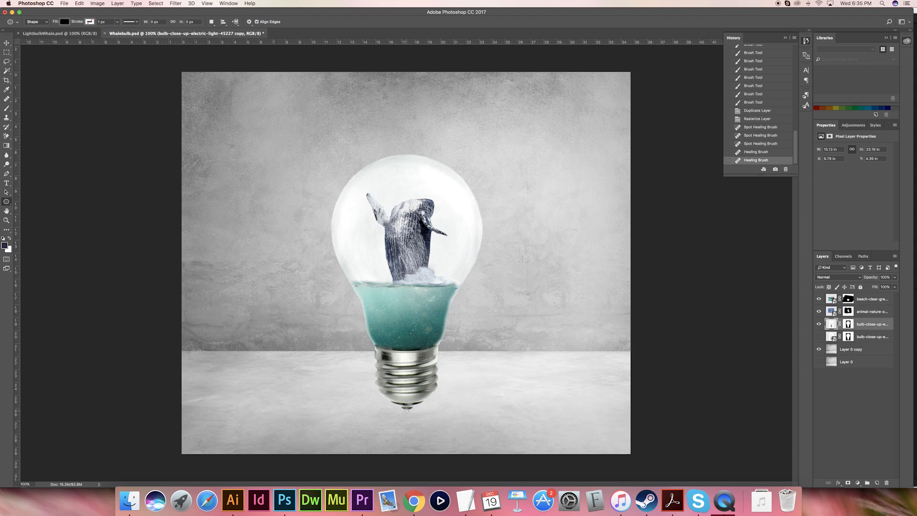
left_click_drag(407, 409, 441, 414)
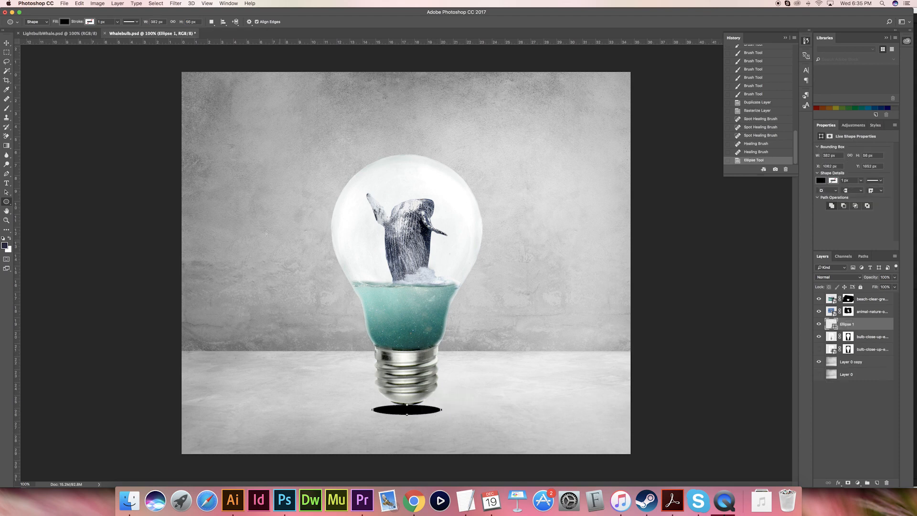
left_click(7, 43)
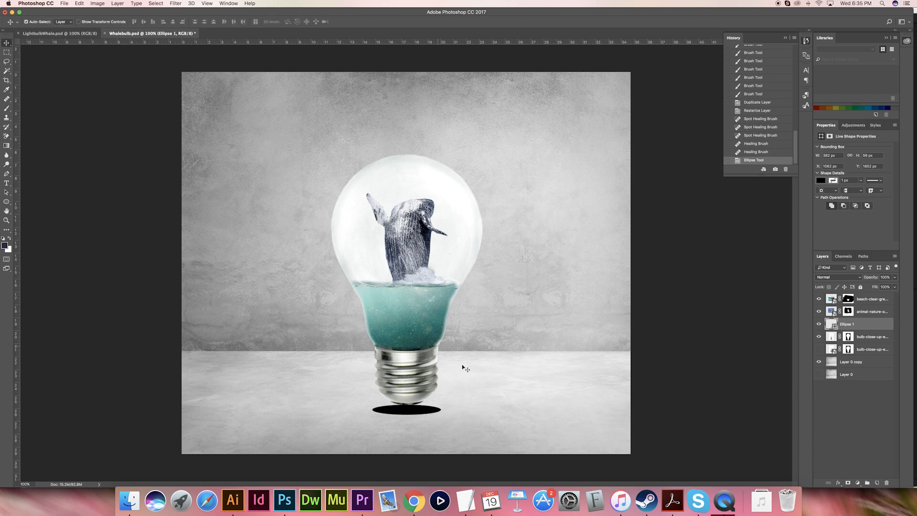
left_click_drag(858, 336, 866, 355)
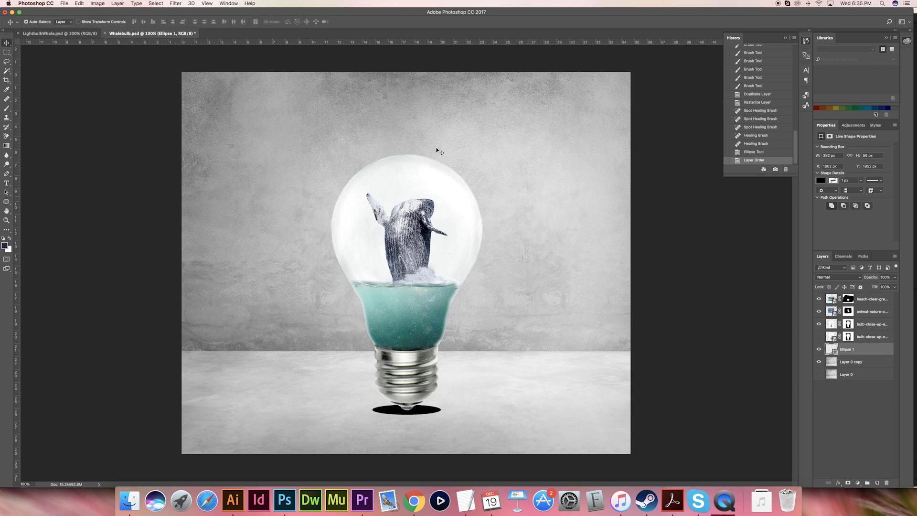
- Convert the ellipse to a smart object and apply a Gaussian Blur with a radius of about 35 px as a soft shadow
left_click(177, 4)
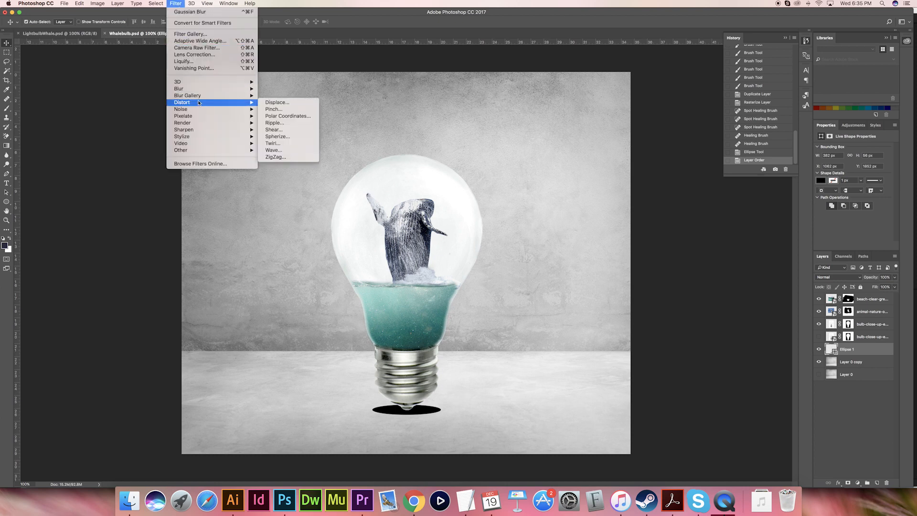
mouse_move(199, 93)
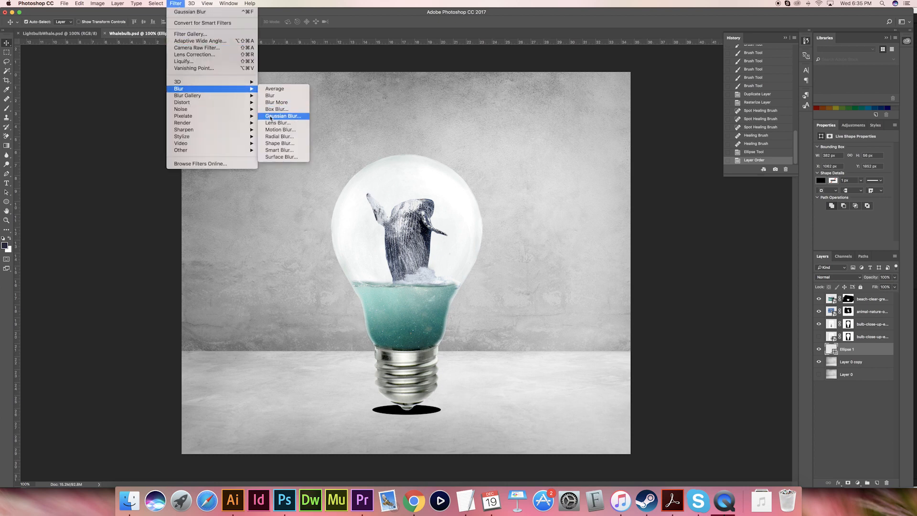
left_click(271, 117)
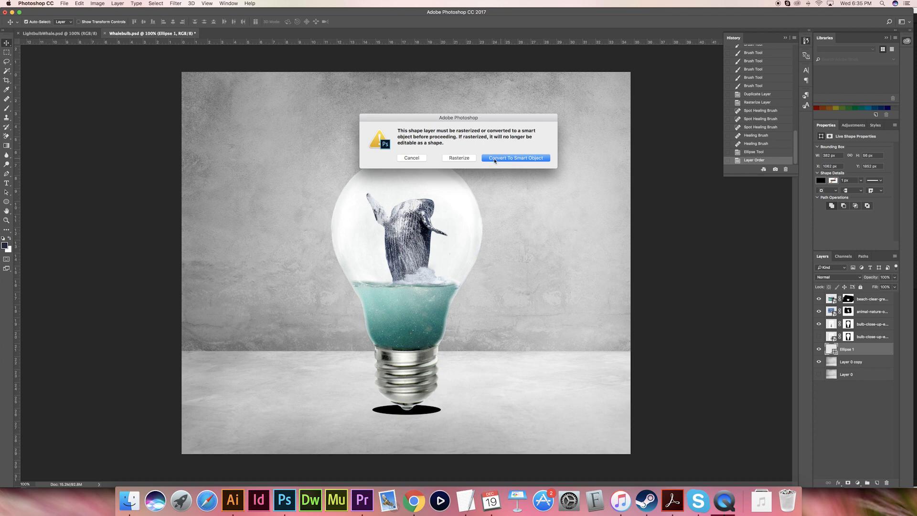
left_click(503, 160)
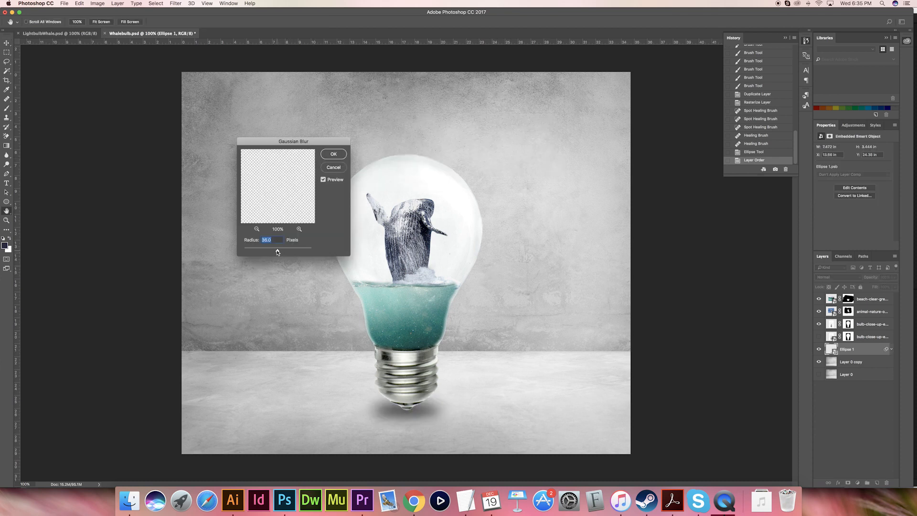
left_click_drag(273, 252, 263, 252)
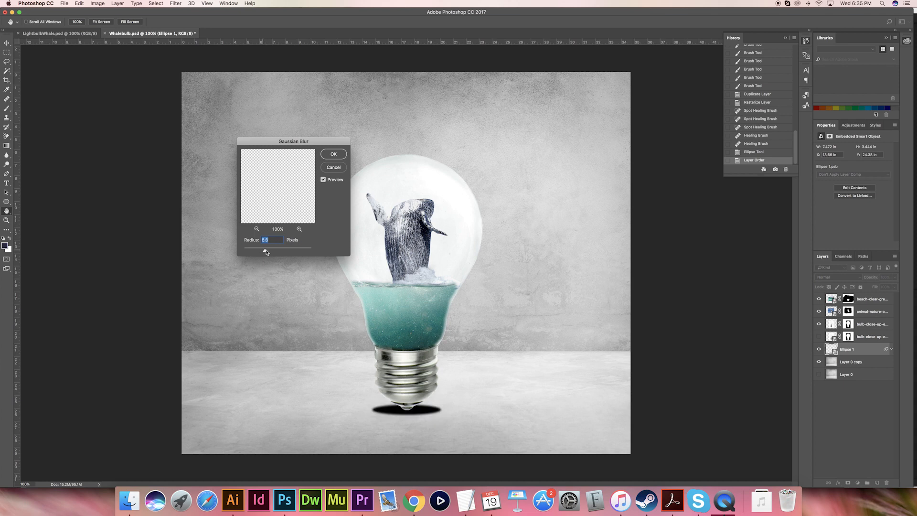
left_click_drag(268, 252, 280, 254)
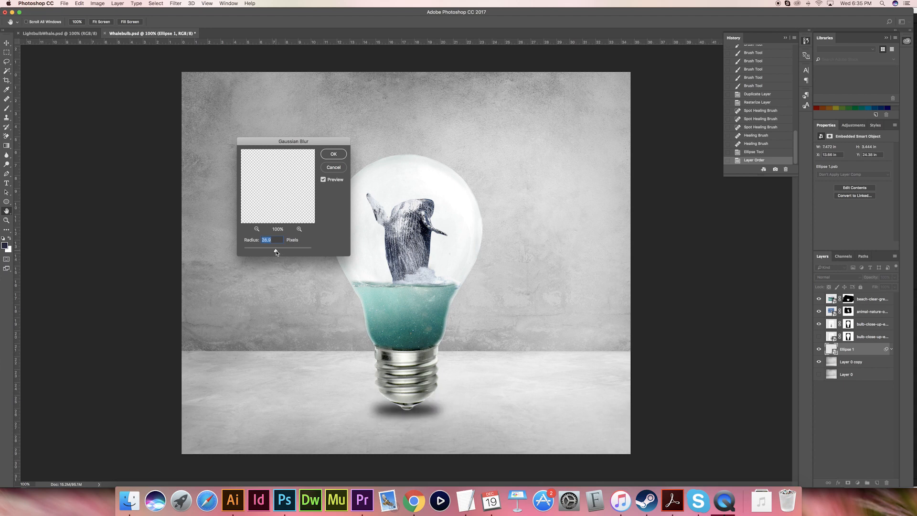
left_click_drag(276, 253, 278, 252)
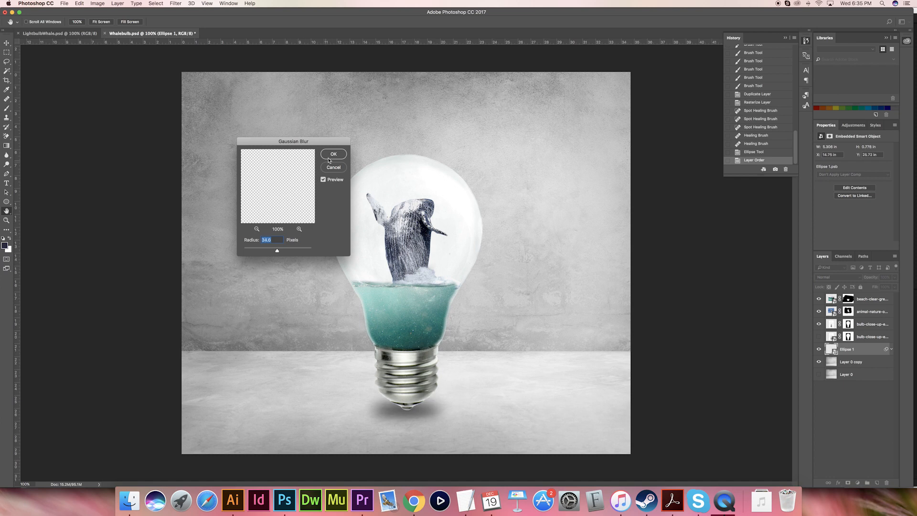
key("Return")
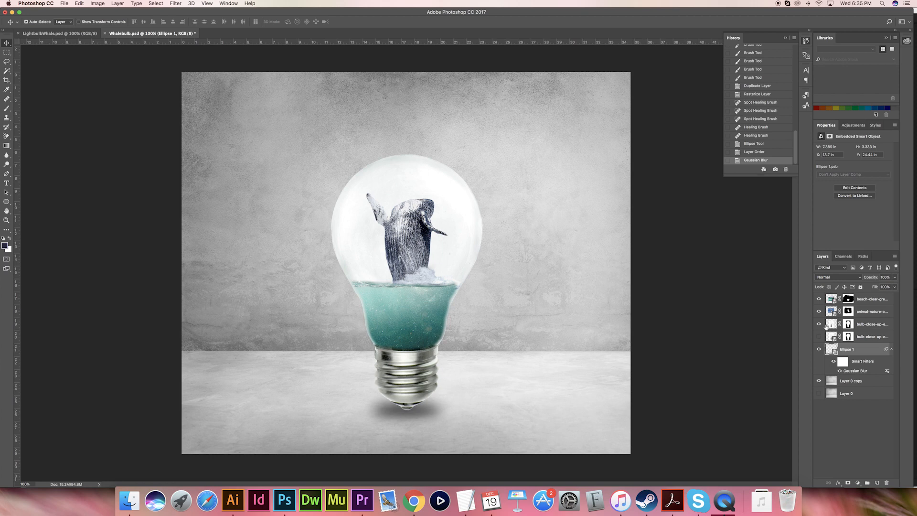
- Paint black with a greatly enlarged soft brush on the bulb copy's mask, at the centre of the glass behind the whale
left_click(848, 324)
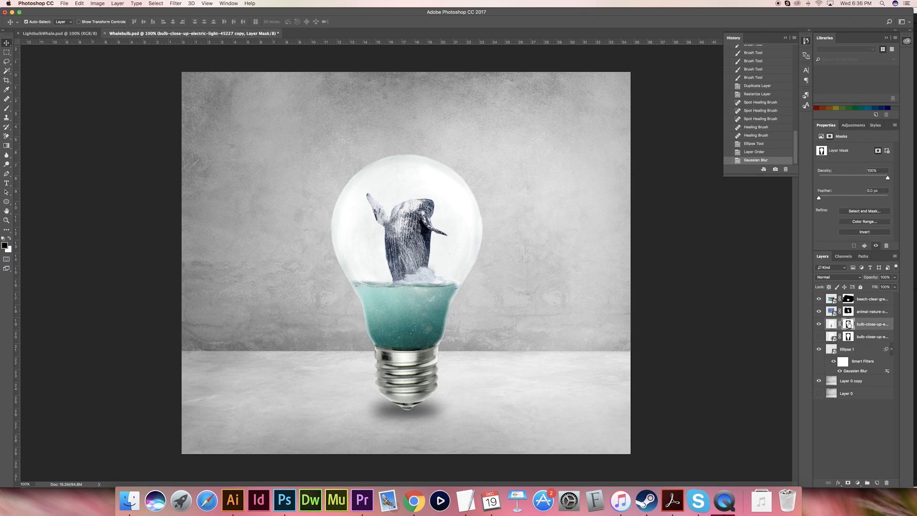
key("b")
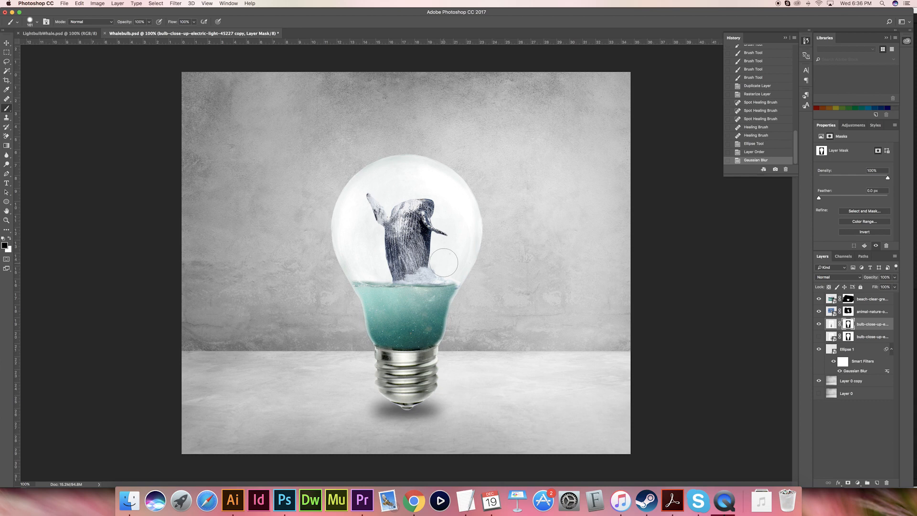
left_click_drag(393, 235, 462, 241)
mouse_move(406, 237)
left_mouse_down()
mouse_move(405, 126)
mouse_move(407, 234)
mouse_move(419, 235)
mouse_move(406, 235)
left_mouse_up()
left_click(407, 231)
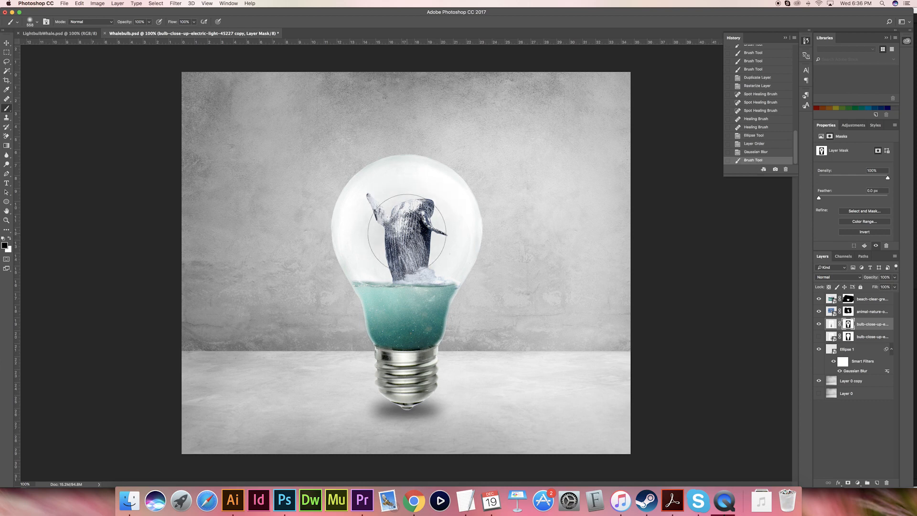
- Paint black with a large soft brush on the bulb copy's mask around the whale until the wall shows through the glass
left_click_drag(407, 233, 418, 233)
left_click(406, 231)
left_click(409, 231)
left_click(412, 232)
left_click(419, 234)
left_click(420, 232)
left_click(417, 226)
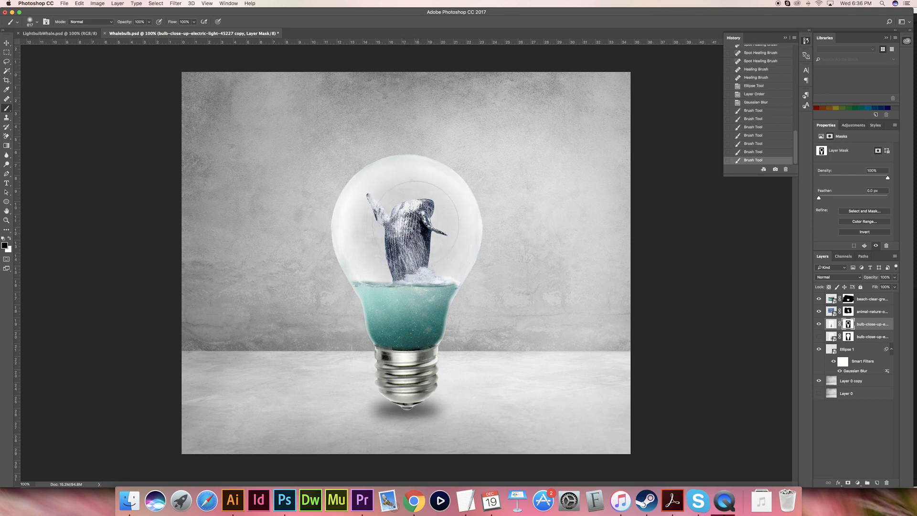
left_click(403, 218)
left_click(397, 223)
left_click(393, 233)
left_click(411, 243)
left_click(414, 243)
left_click(407, 236)
left_click(401, 227)
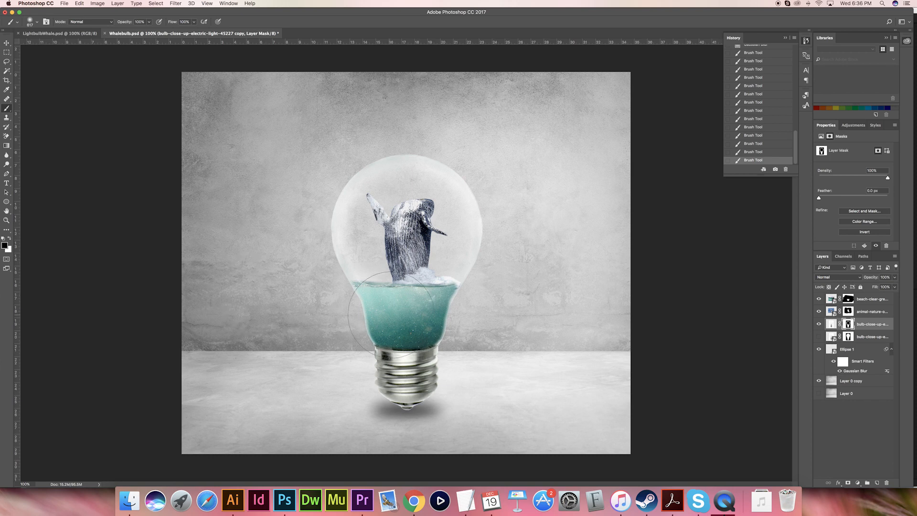
left_click(7, 43)
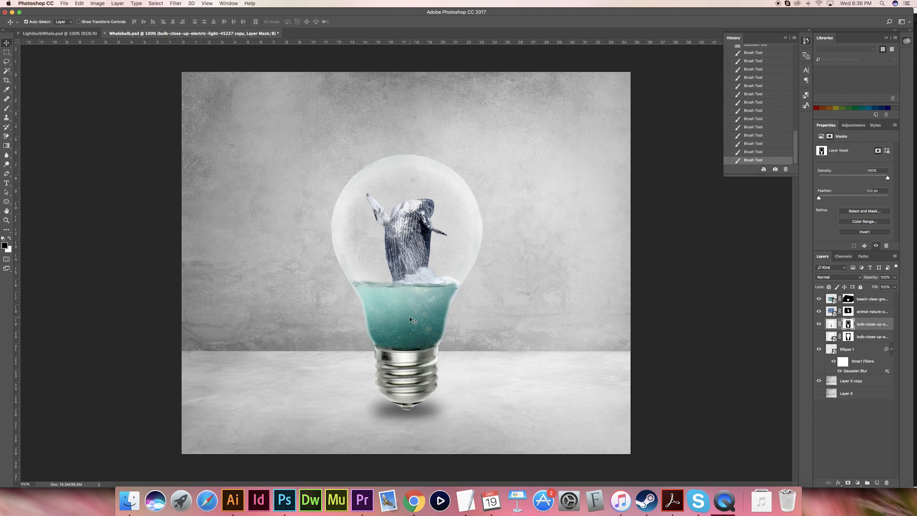
- Draw a black whale-tail shape about 320 px wide with the Pen tool in the water beneath the whale
key("super+equal")
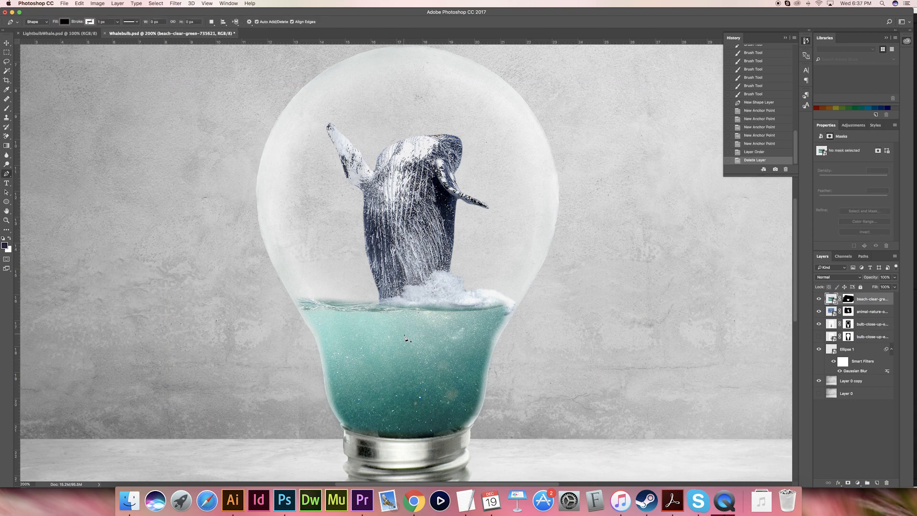
mouse_move(393, 323)
left_mouse_down()
mouse_move(399, 341)
mouse_move(386, 369)
mouse_move(405, 385)
mouse_move(416, 365)
mouse_move(461, 346)
mouse_move(459, 324)
mouse_move(417, 325)
mouse_move(407, 311)
left_mouse_up()
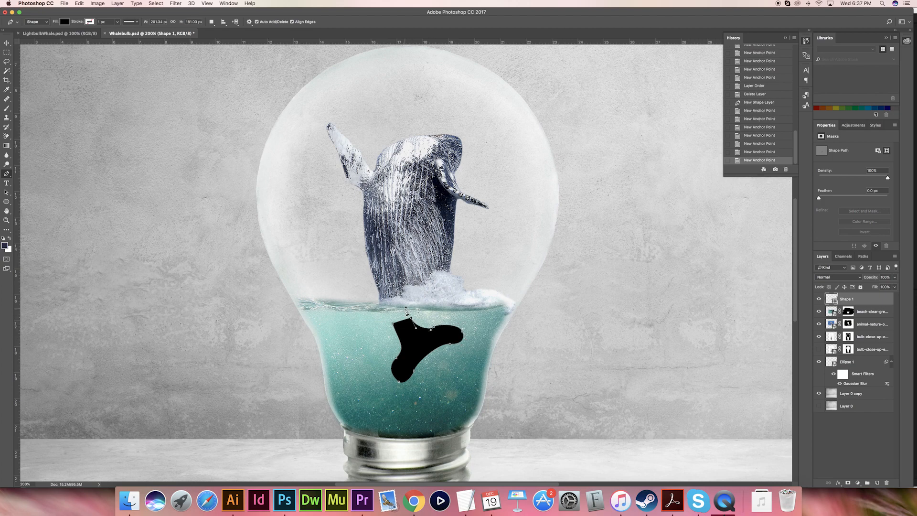
left_click(7, 43)
left_click(409, 340)
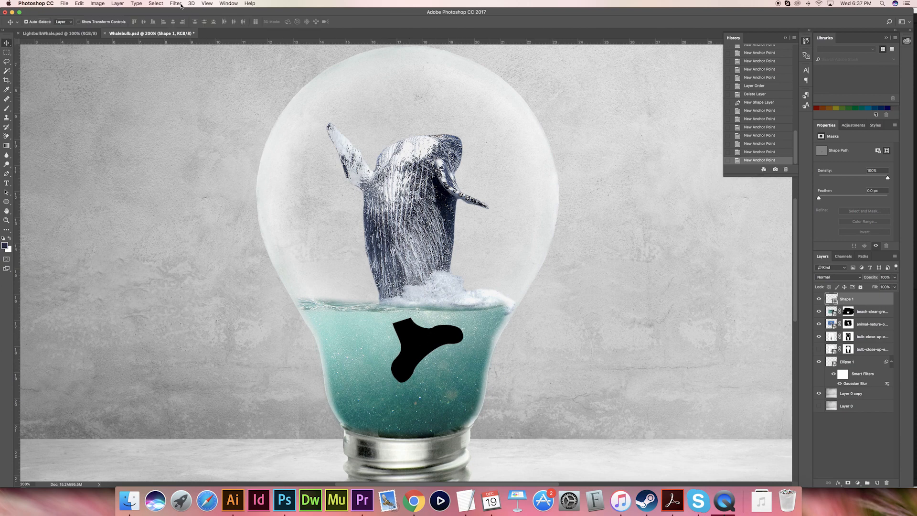
- Convert the tail shape to a smart object and apply a Gaussian Blur with a radius of about 22 px
left_click(181, 4)
mouse_move(191, 4)
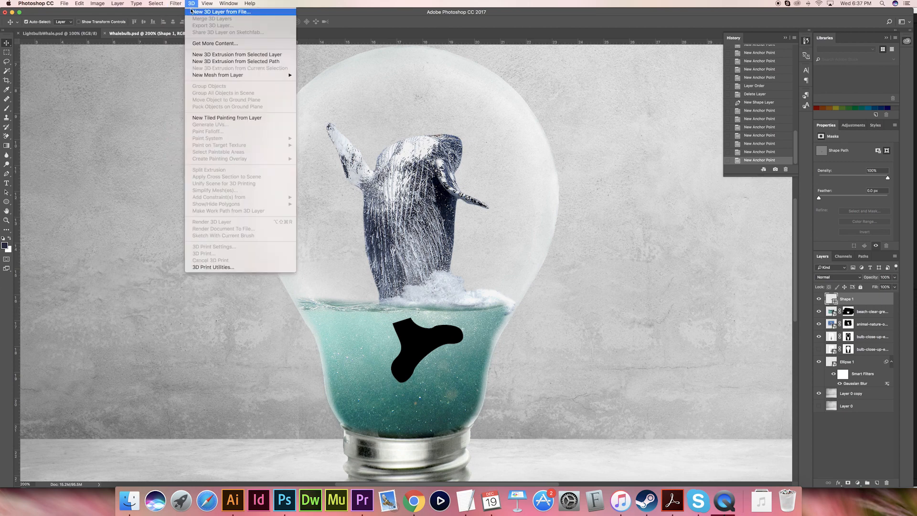
mouse_move(229, 89)
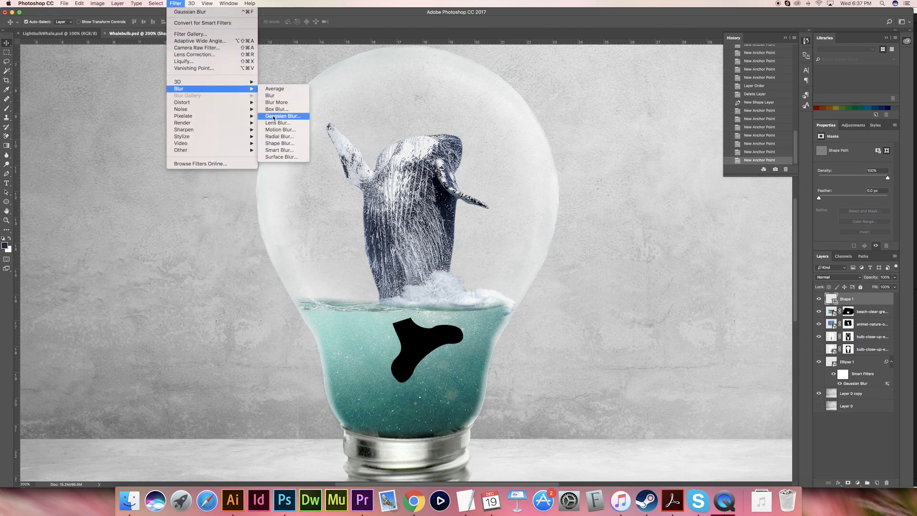
left_click(273, 116)
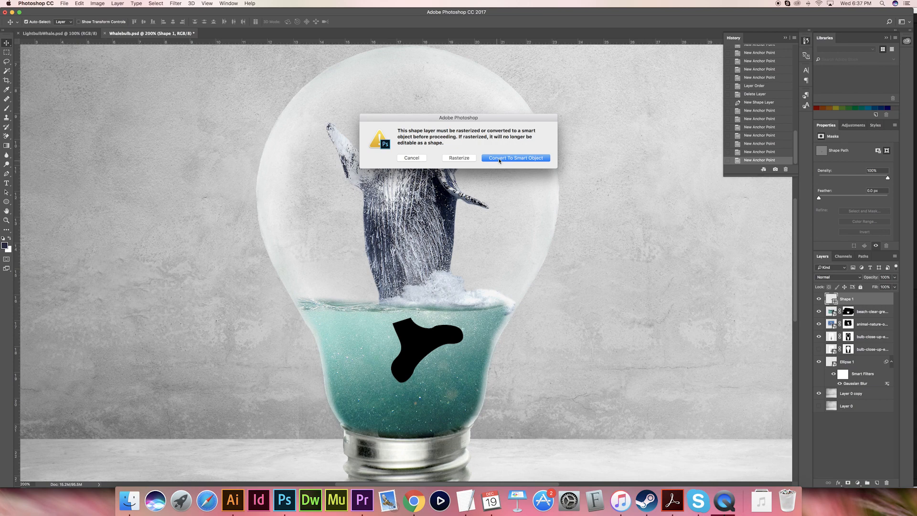
left_click(500, 158)
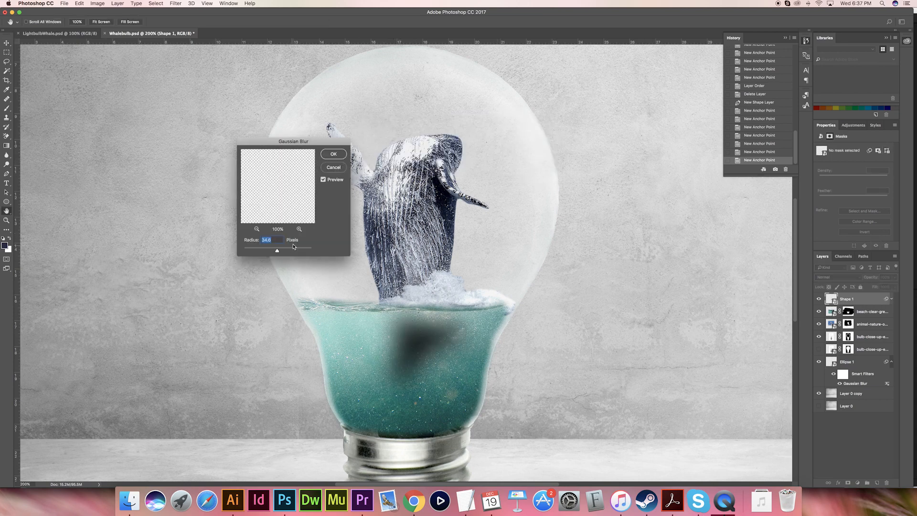
left_click_drag(277, 251, 274, 252)
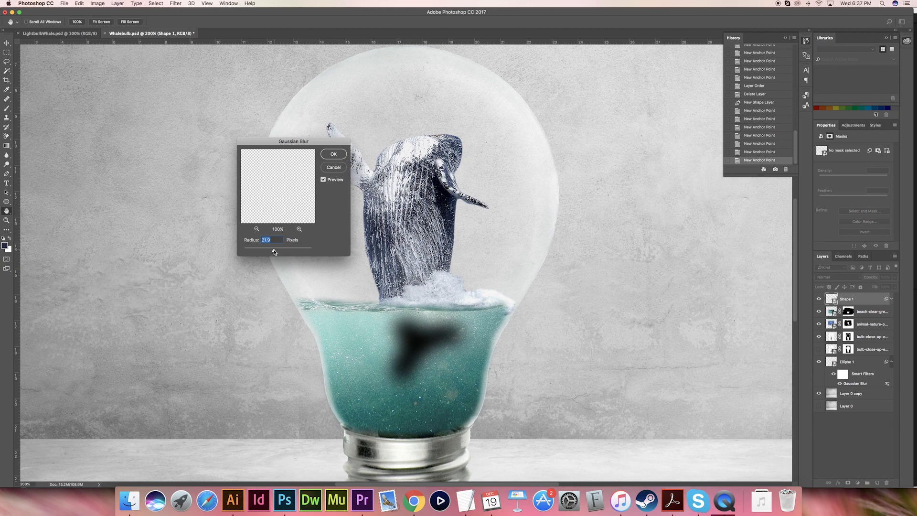
left_click_drag(273, 252, 274, 251)
left_click(334, 154)
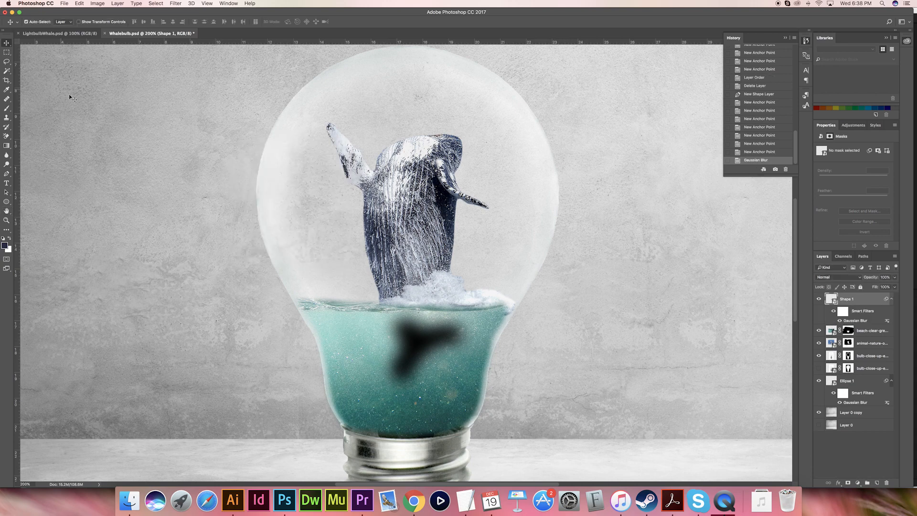
- Rotate the blurred tail clockwise by about 15° with Free Transform, enlarge it slightly and shift it a little down in the water
key("super+t")
left_click(507, 170)
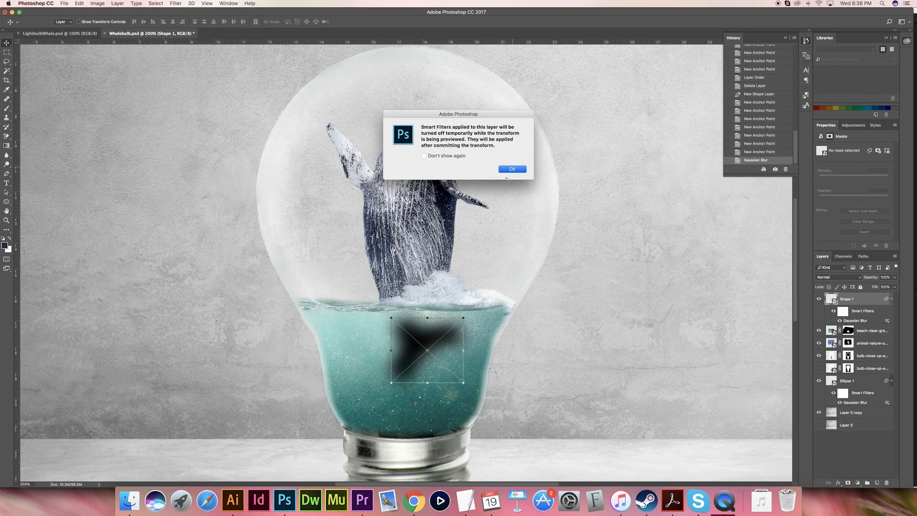
left_click_drag(385, 310, 397, 300)
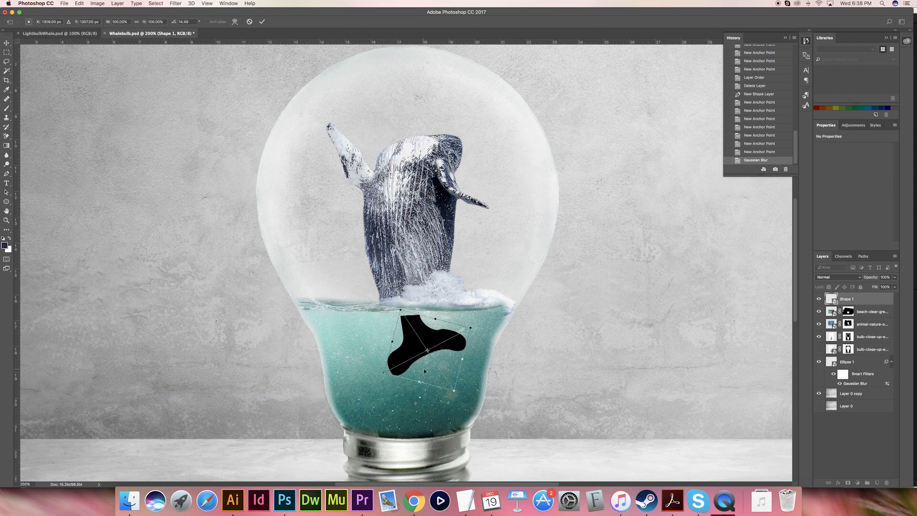
left_click_drag(454, 390, 458, 396)
left_click_drag(425, 344, 430, 354)
key("Return")
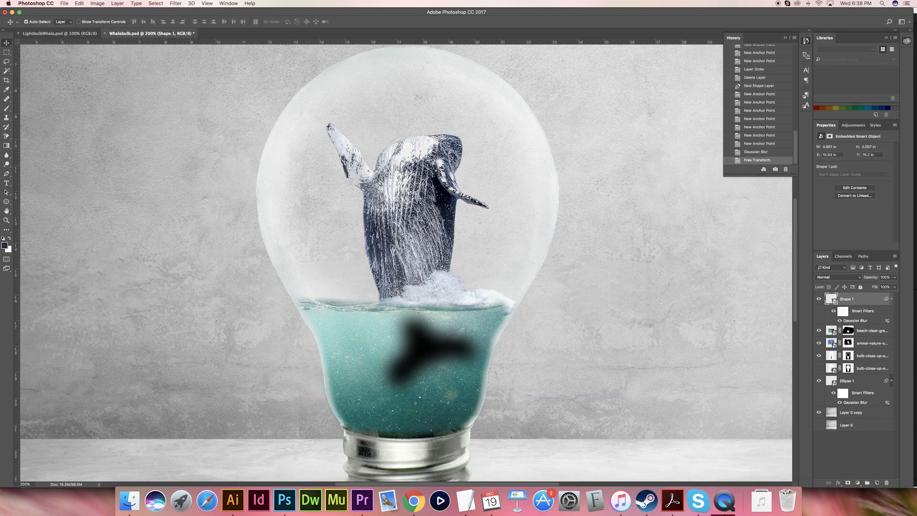
- Lower the blurred tail layer's opacity to about 55% and check it against the whole composite
left_click_drag(894, 278, 880, 287)
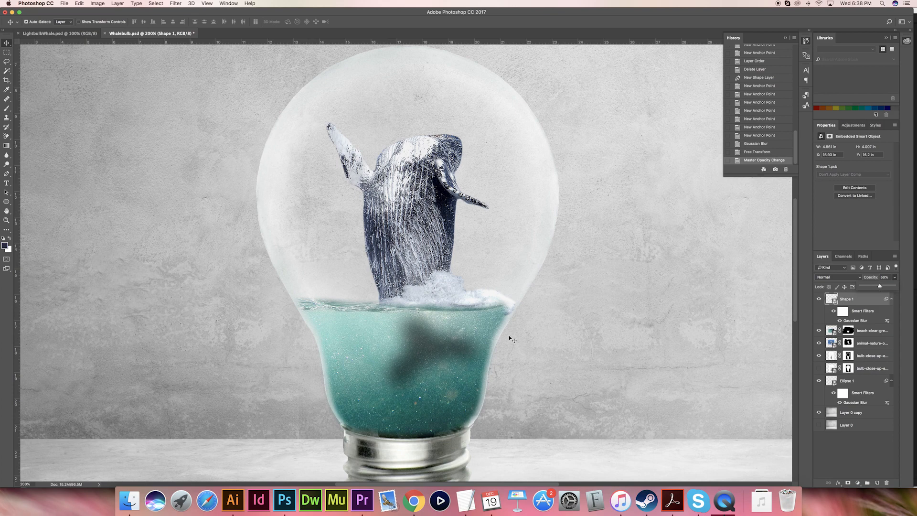
key("Up")
key("Up")
key("Up")
key("Up")
key("Up")
key("Up")
key("Down")
key("Down")
key("Down")
key("Down")
key("Down")
key("Down")
key("super+minus")
key("super+minus")
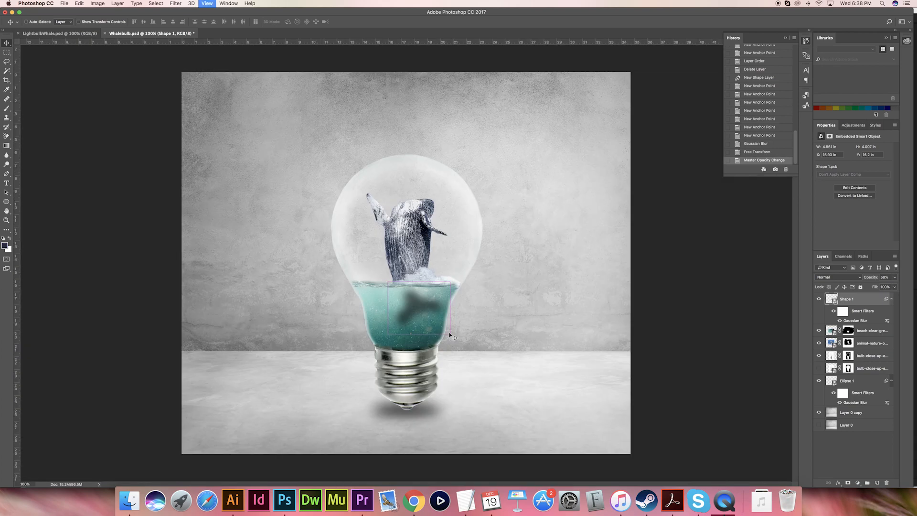
key("super+plus")
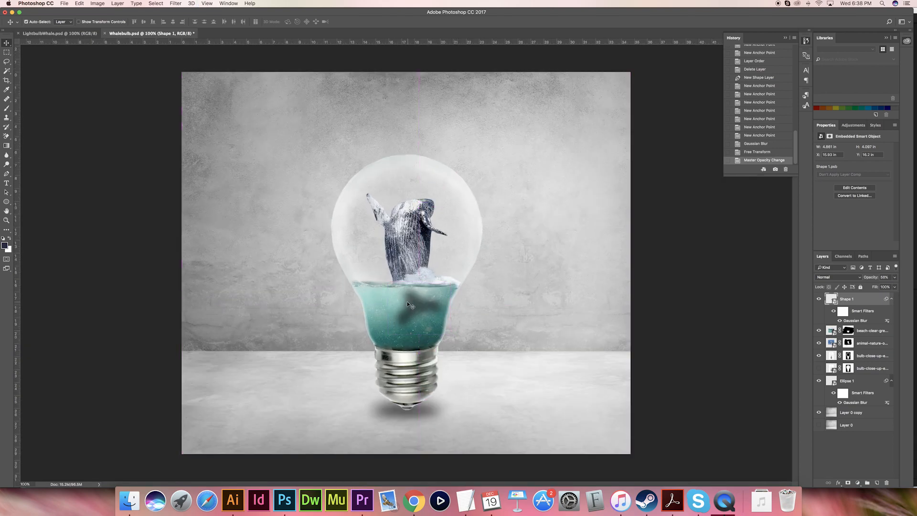